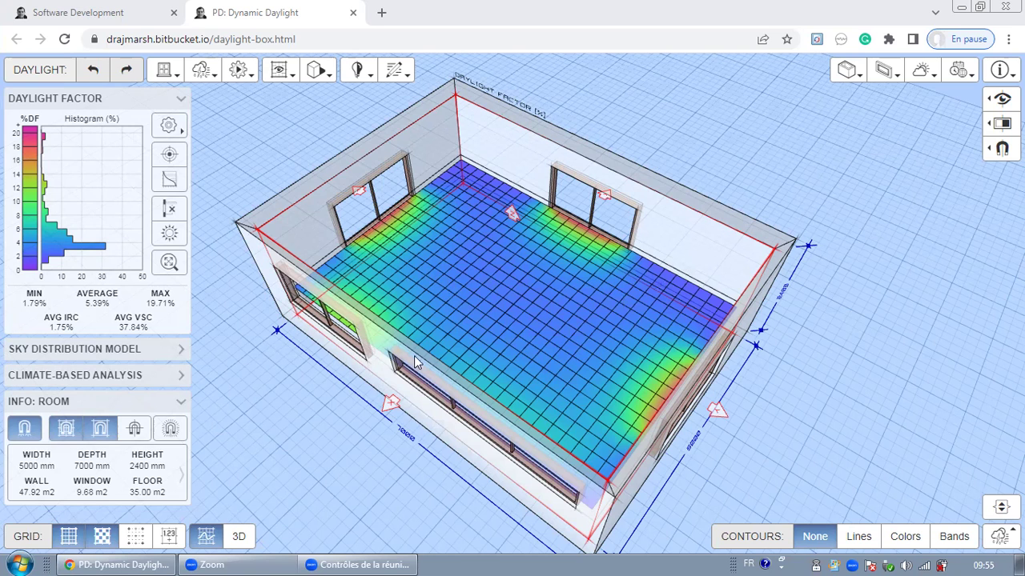
left_click_drag(280, 425, 285, 403)
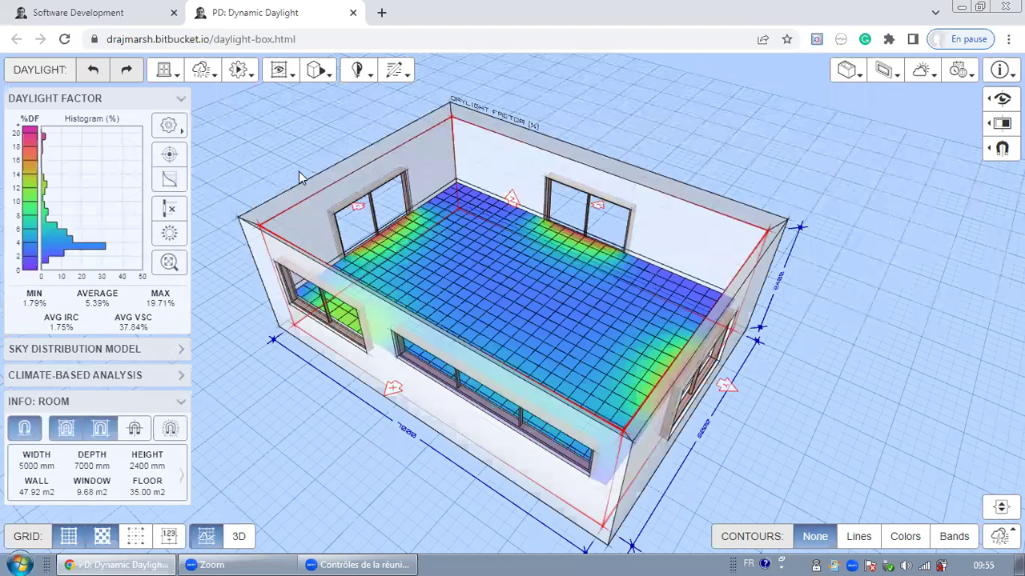
left_click_drag(299, 171, 299, 186)
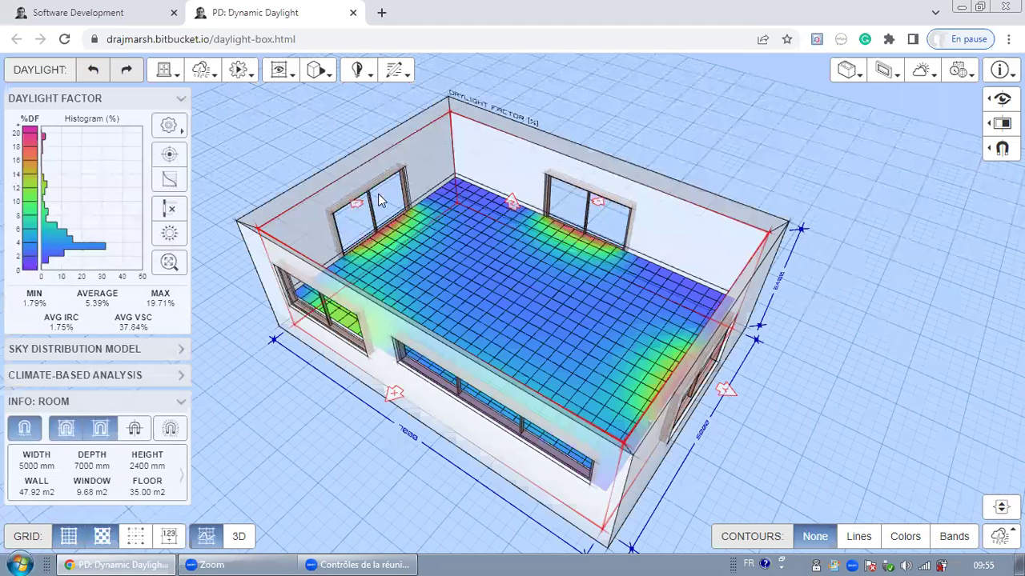
left_click_drag(378, 195, 379, 209)
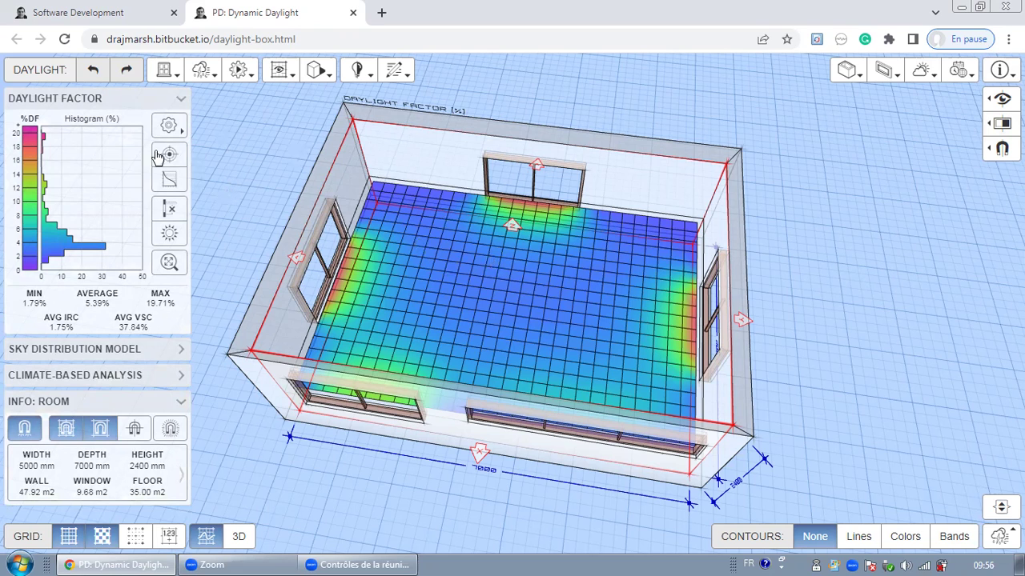
Collapse the daylight factor results and examine the sky distribution model, comparing Uniform Sky with Overcast Sky.
left_click(119, 100)
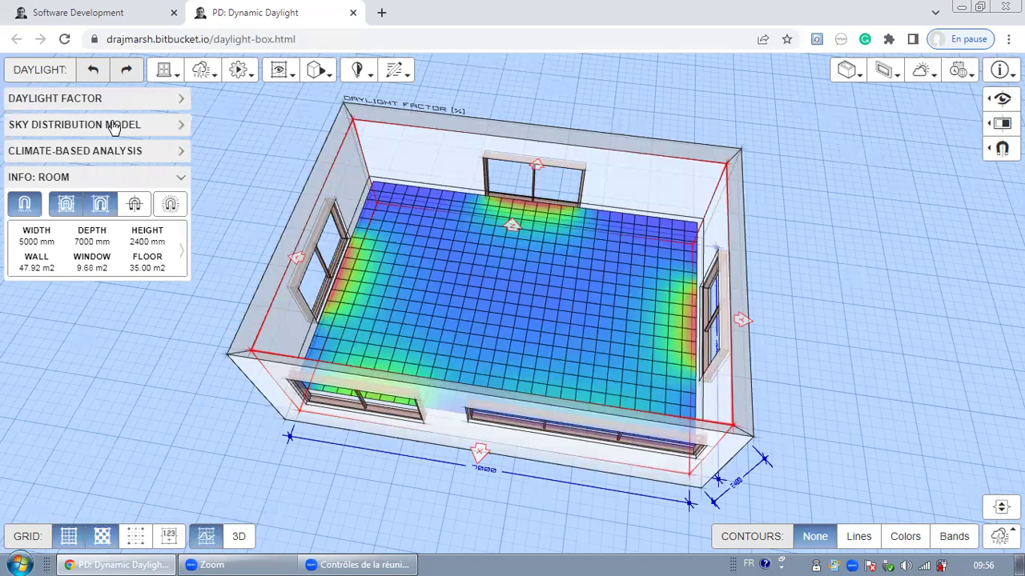
left_click(114, 126)
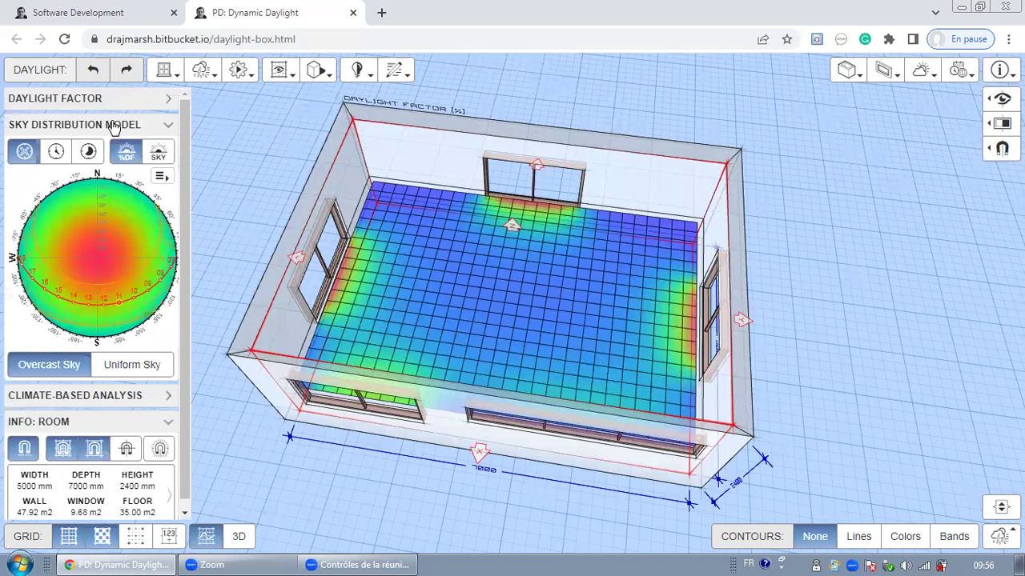
left_click(112, 366)
left_click(66, 366)
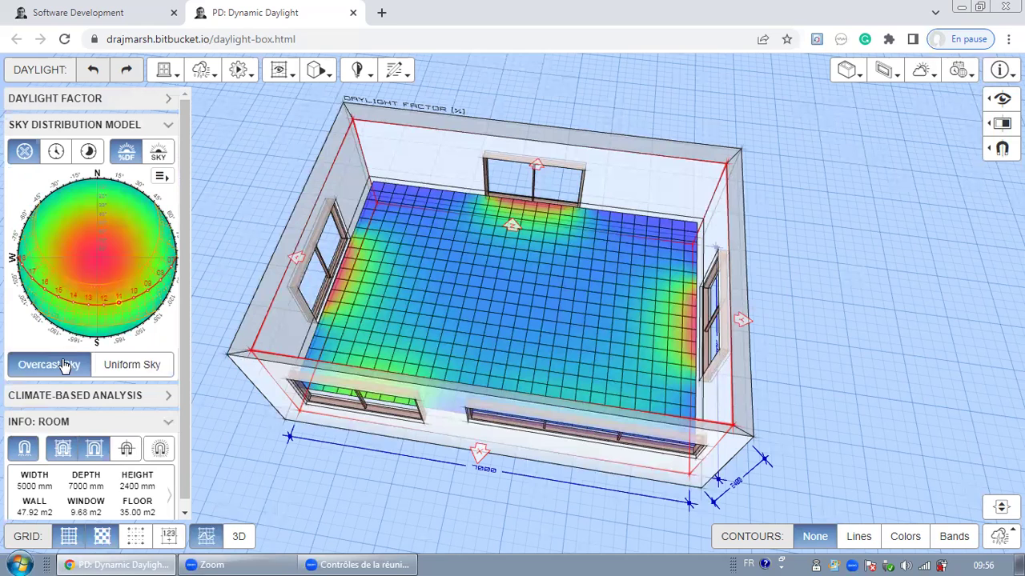
left_click(112, 126)
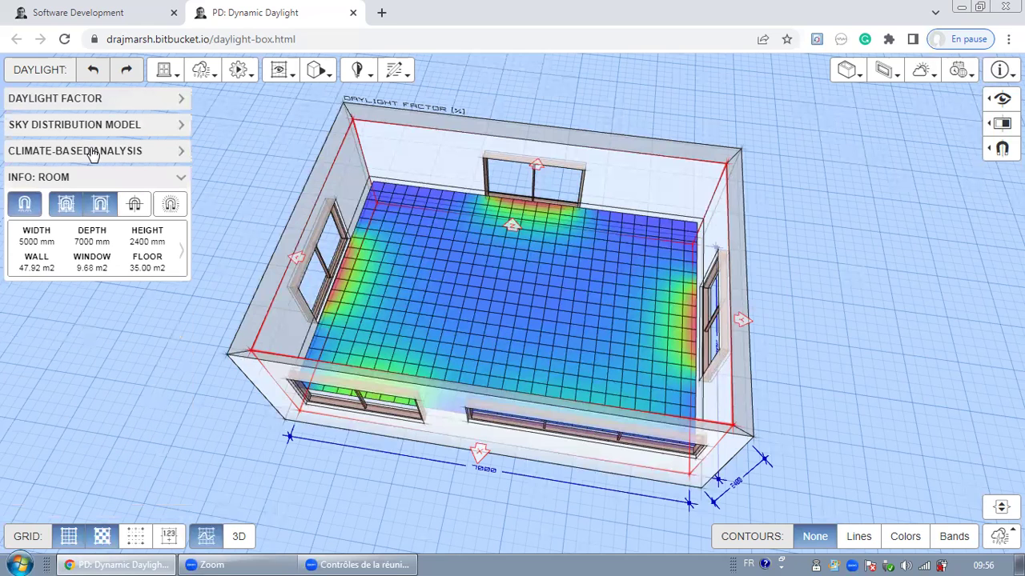
Examine the climate-based analysis settings, including the Daylight Autonomy metric, its daylight threshold and the weather data requirement.
left_click(93, 152)
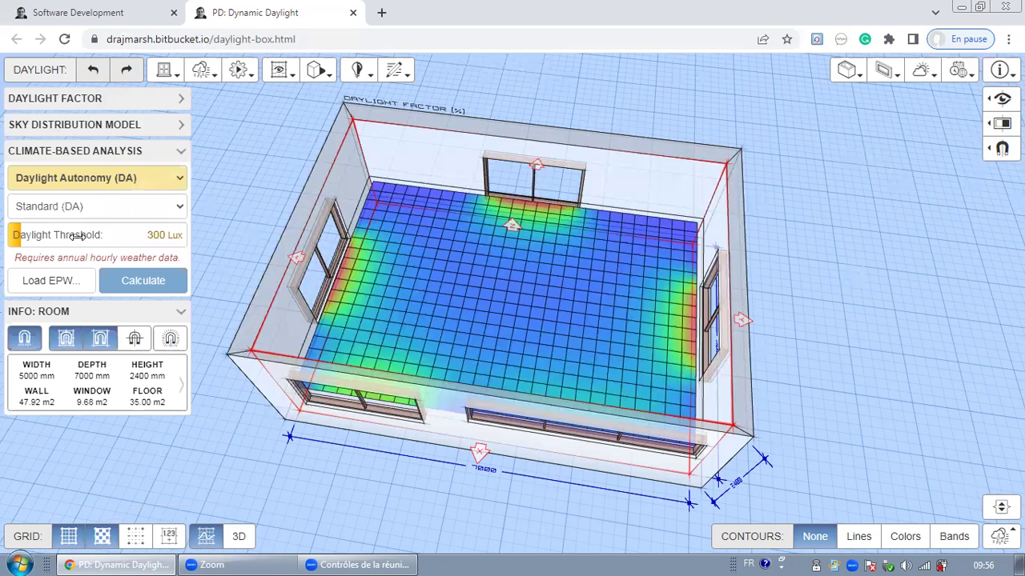
scroll(156, 236, "down", 2)
scroll(156, 234, "up", 3)
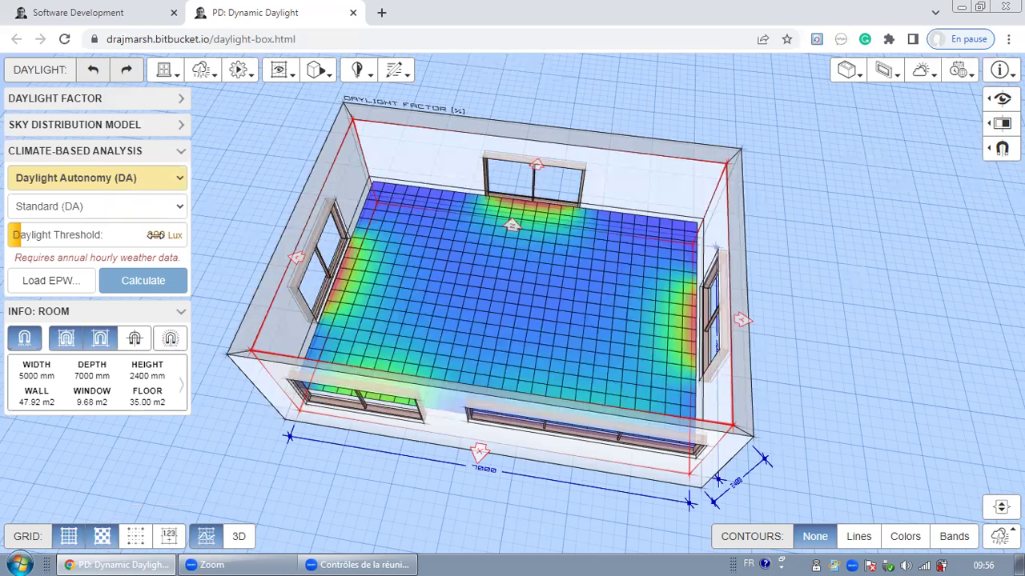
left_click(147, 182)
left_click(155, 160)
left_click(156, 160)
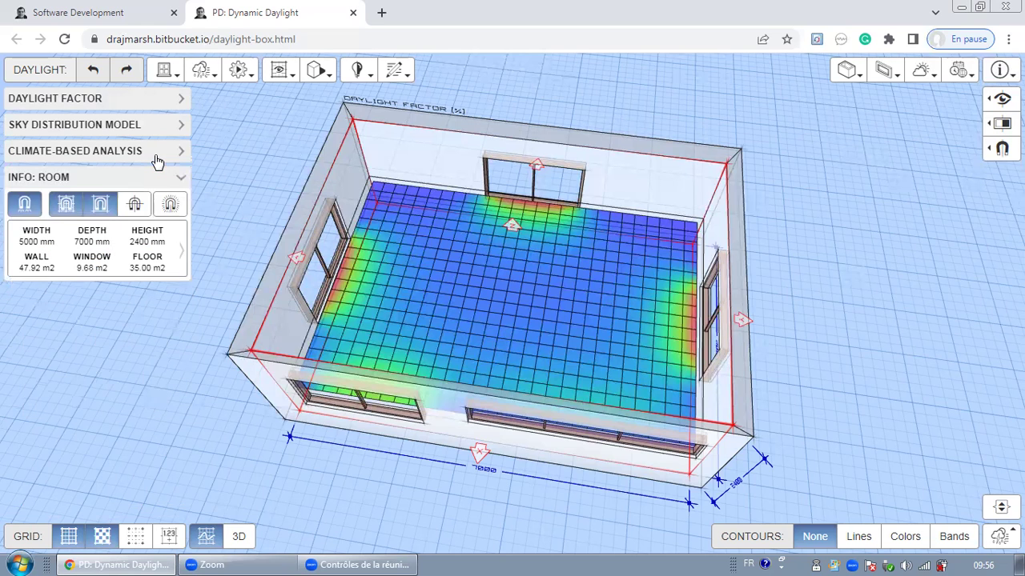
Review the room information for its dimensions and its wall, window and floor areas, and collapse it.
left_click(138, 176)
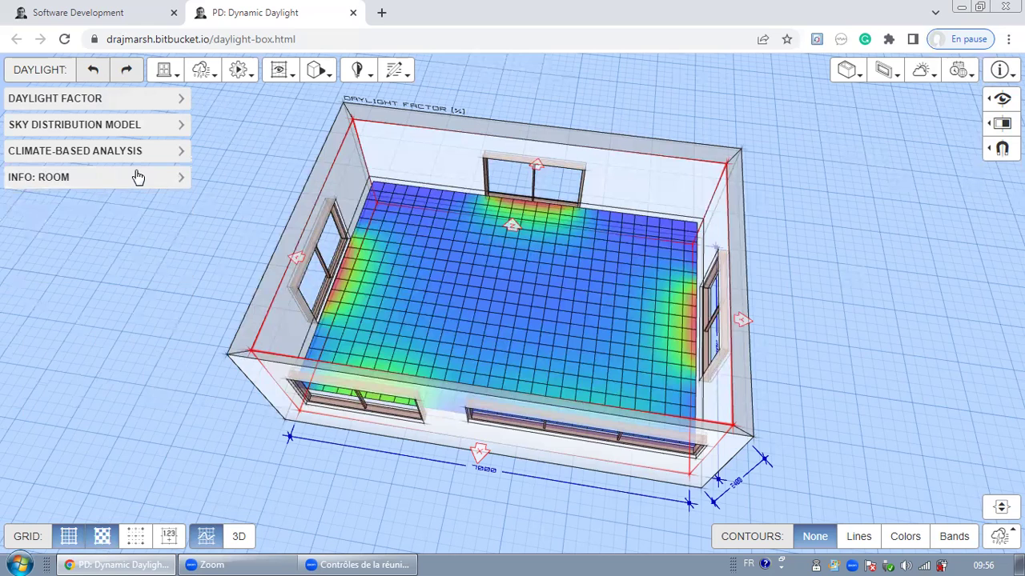
left_click(138, 176)
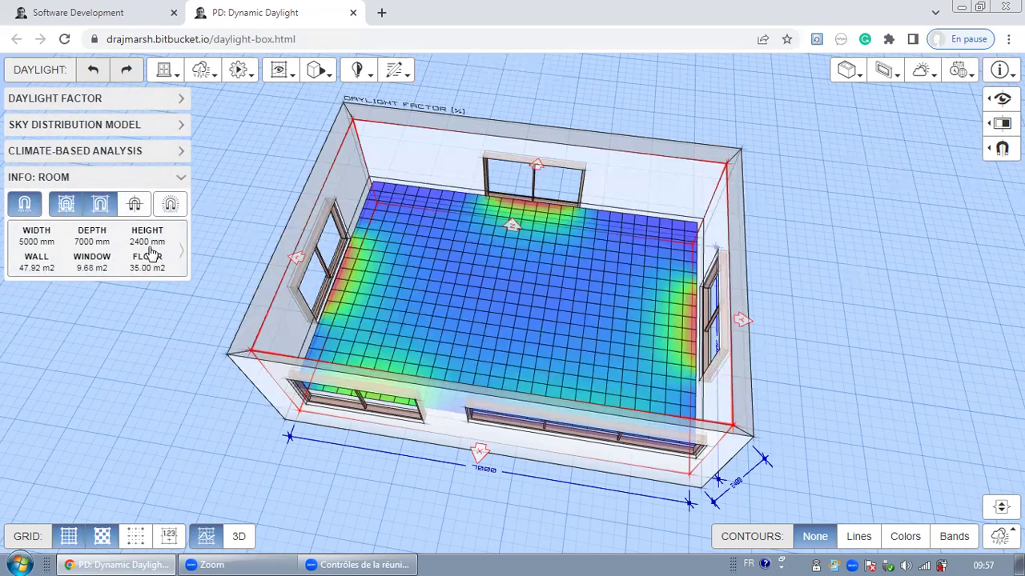
left_click(146, 179)
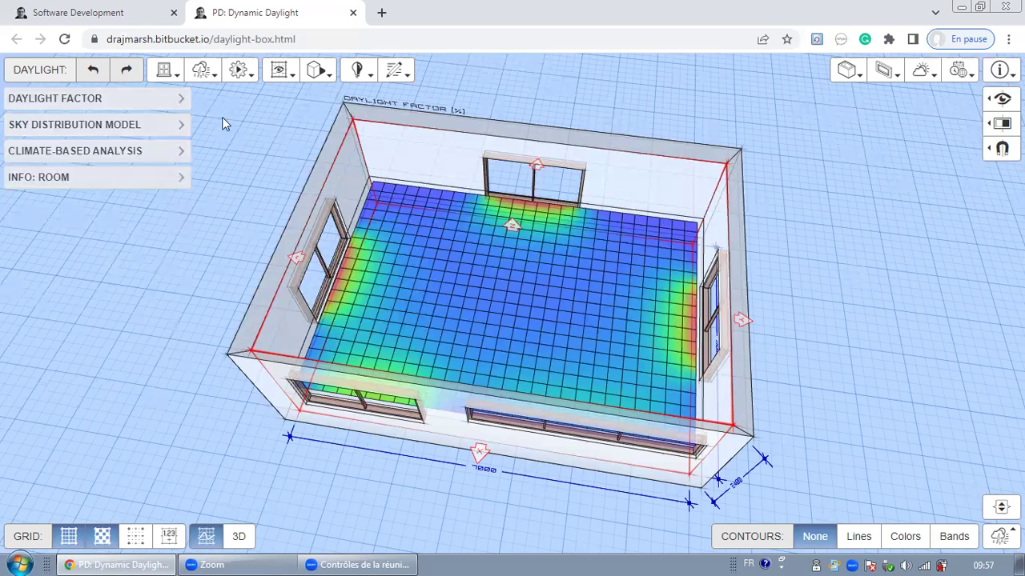
Look through the commands for the daylight model, weather data, analysis, grid, model display, Radiance rendering and model data.
left_click(168, 71)
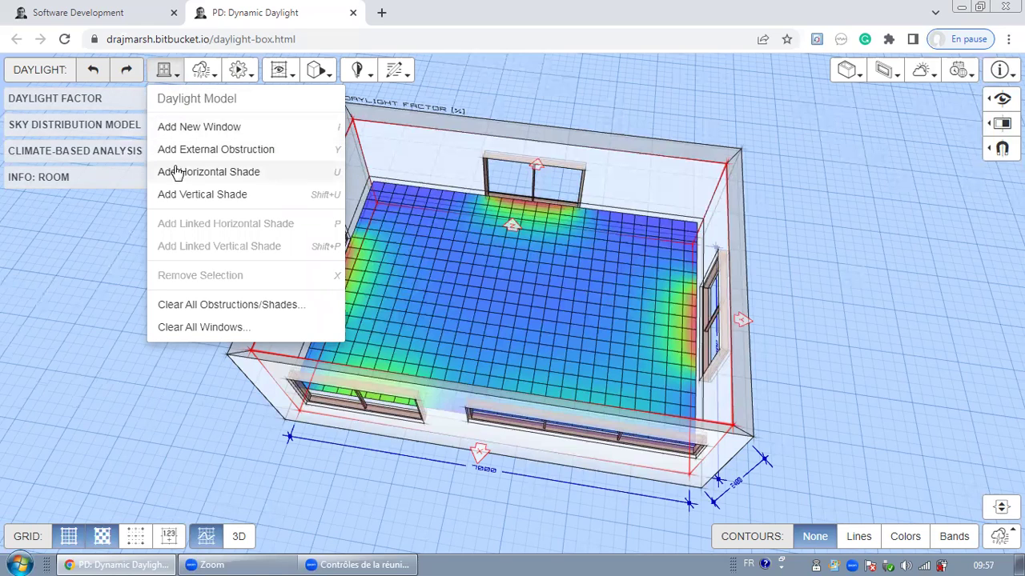
left_click(197, 73)
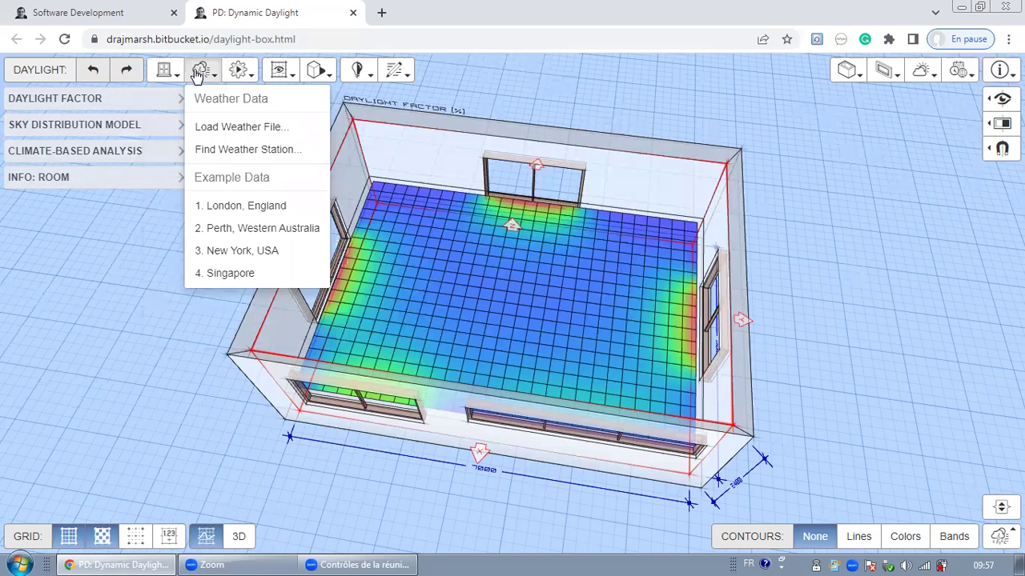
left_click(237, 72)
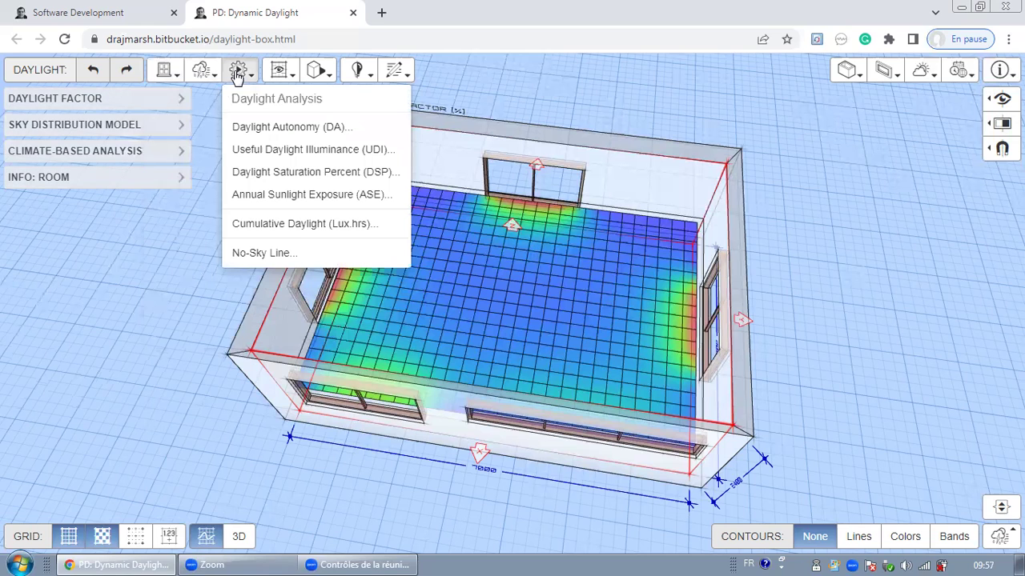
left_click(277, 74)
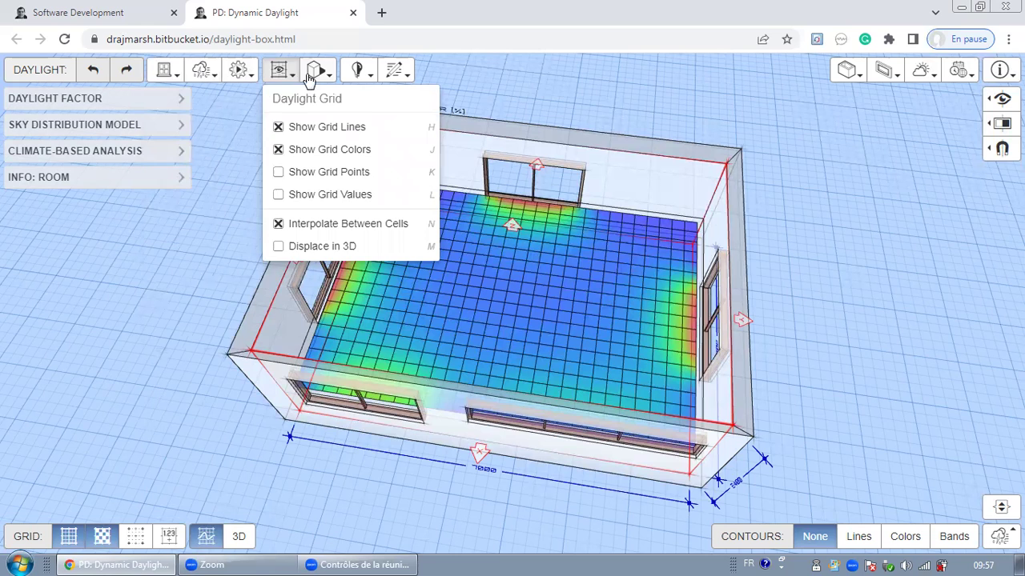
left_click(316, 73)
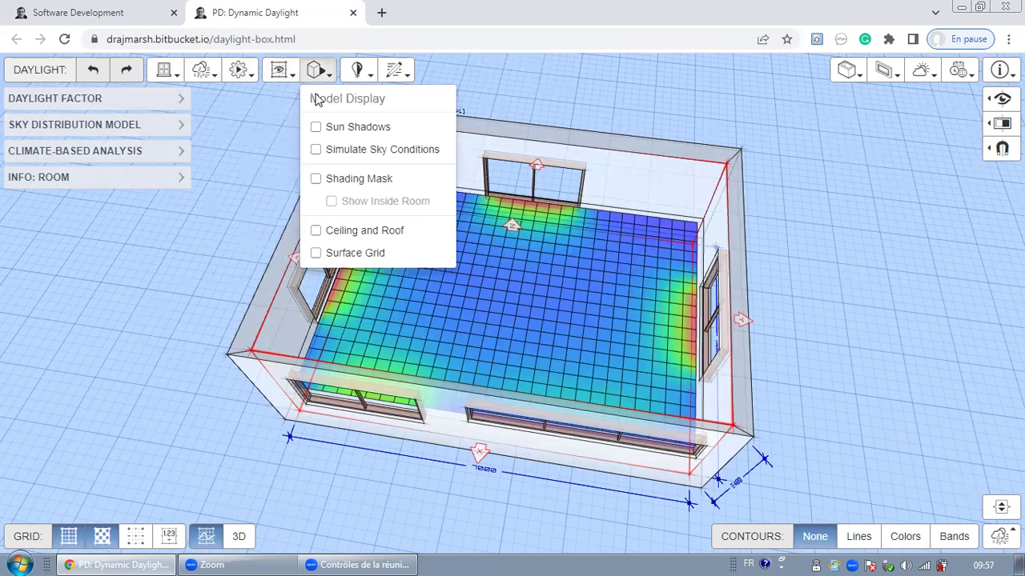
left_click(362, 73)
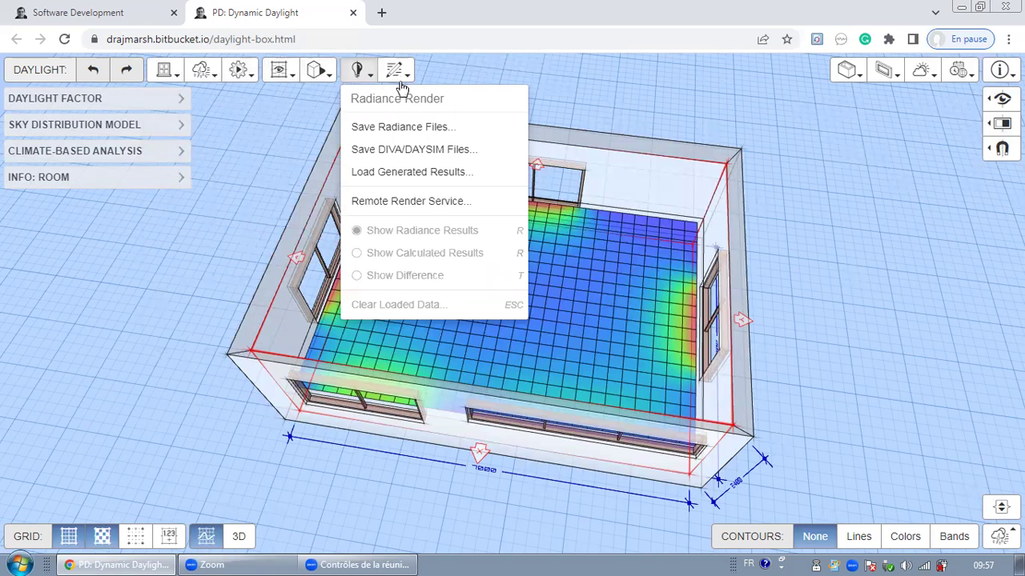
left_click(395, 74)
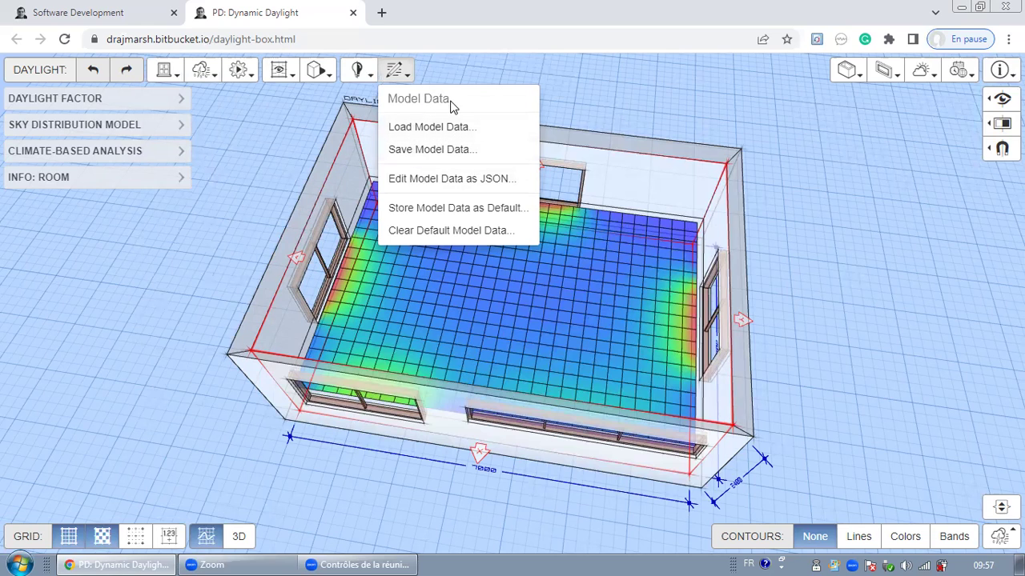
left_click(392, 74)
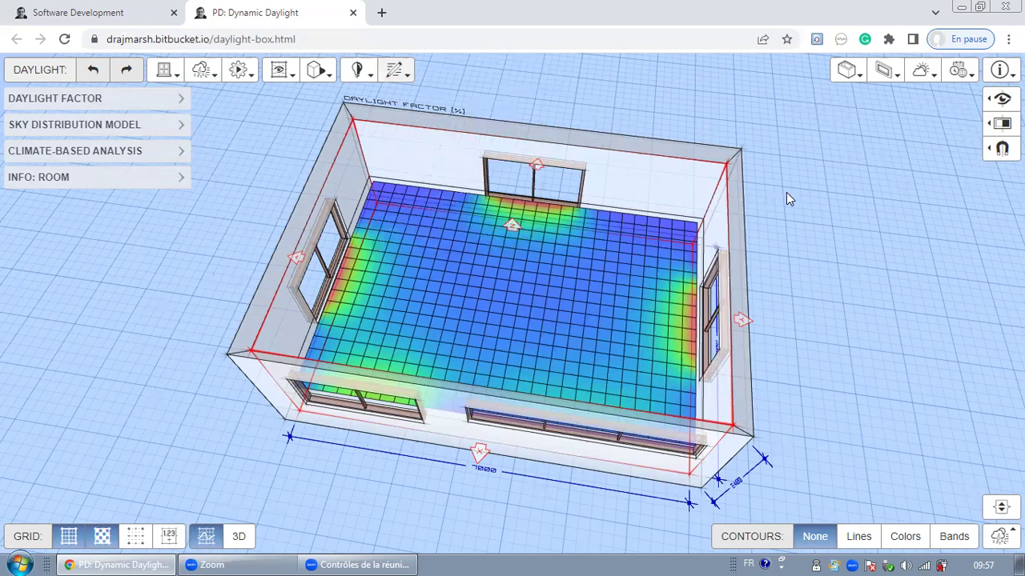
Review the room's model settings for size, fabric and reflectance.
left_click_drag(786, 192, 740, 193)
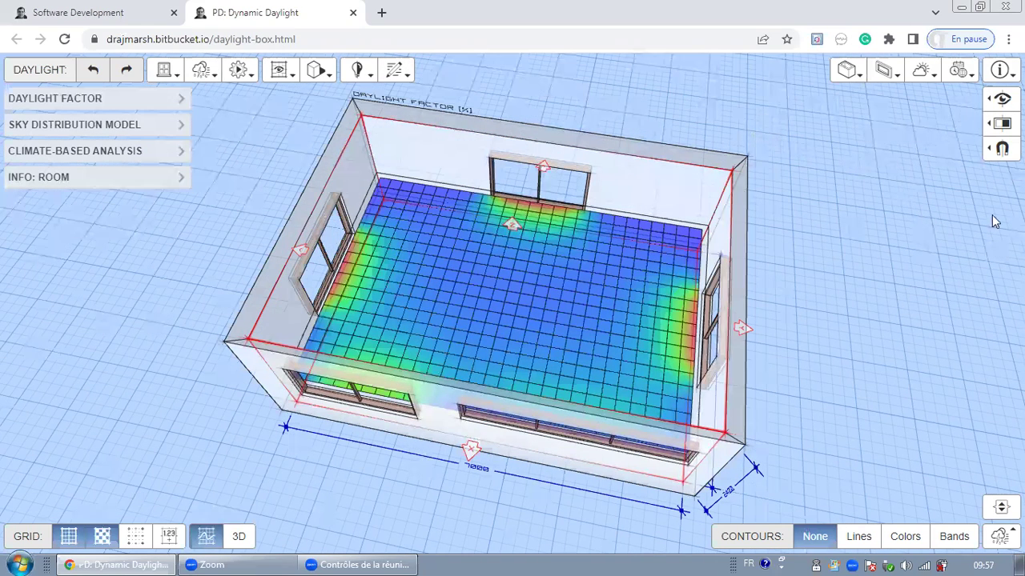
left_click_drag(929, 104, 989, 132)
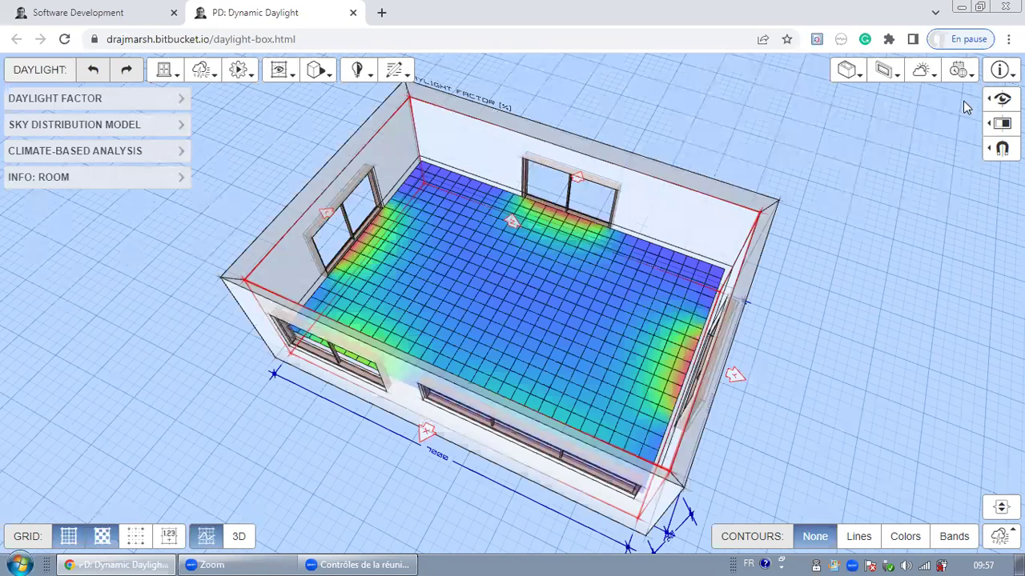
left_click(849, 72)
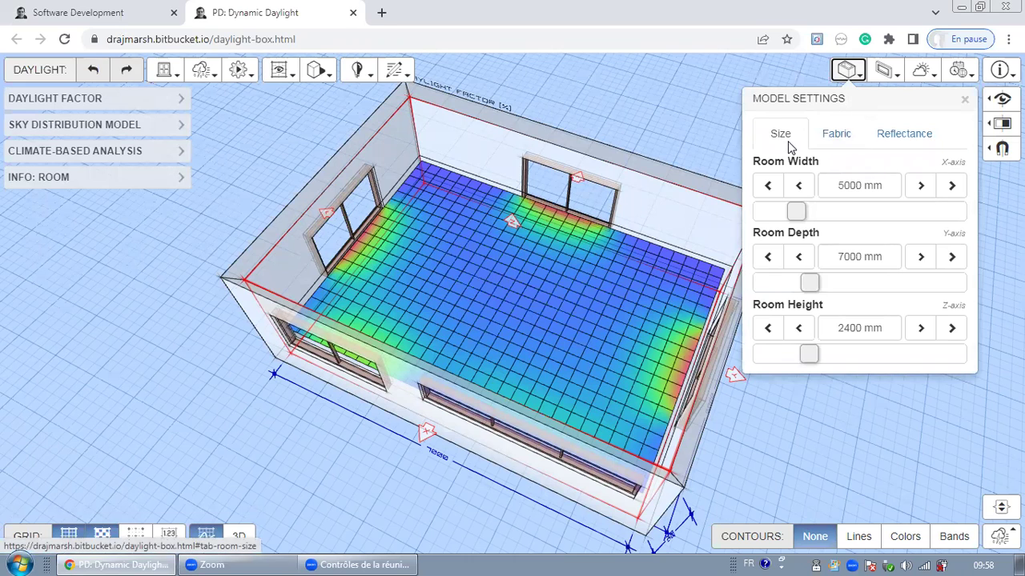
left_click(829, 142)
left_click(903, 134)
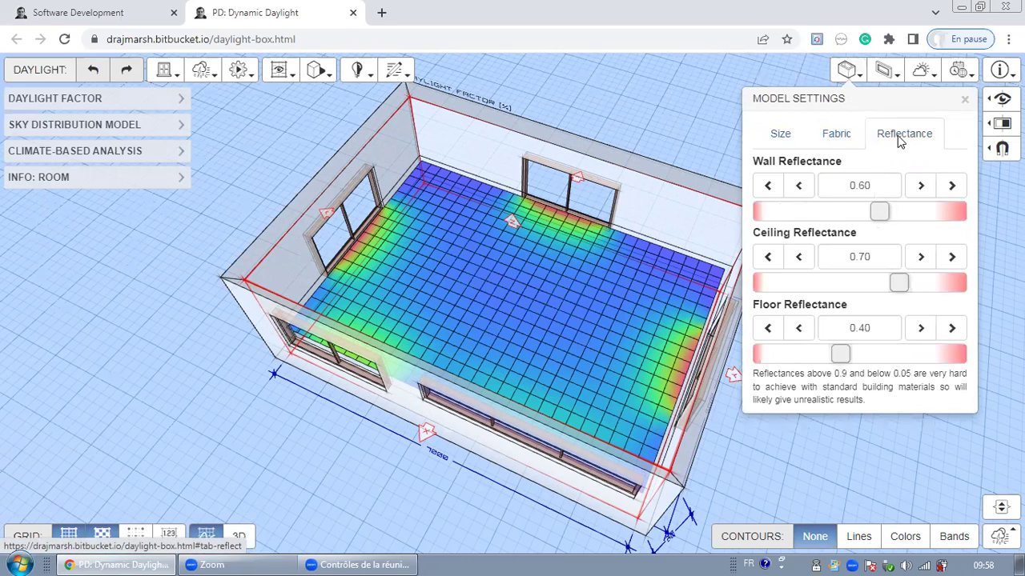
Review the window frame and divider settings and set the glass visible transmittance to 0.58.
left_click(886, 73)
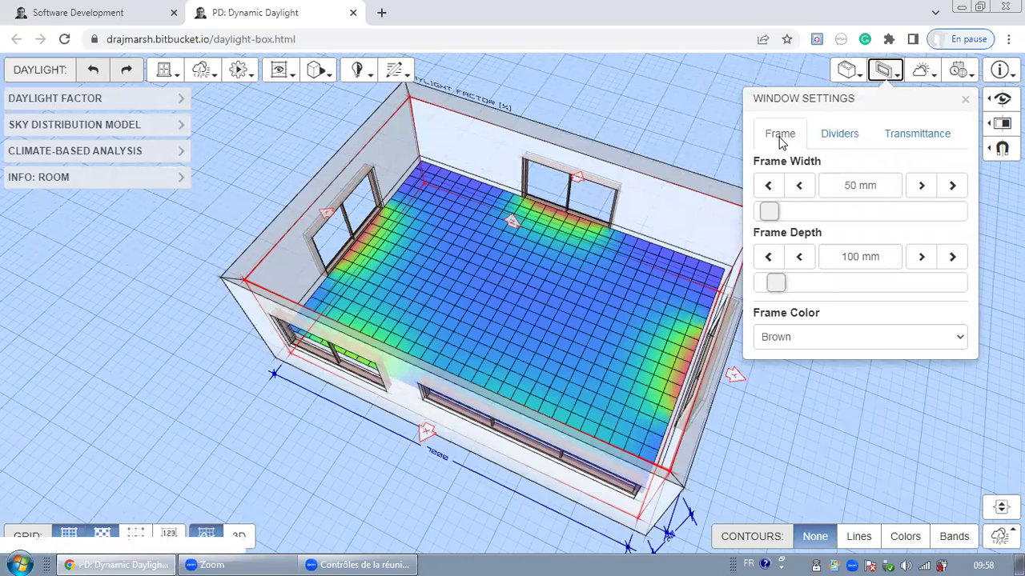
left_click(842, 137)
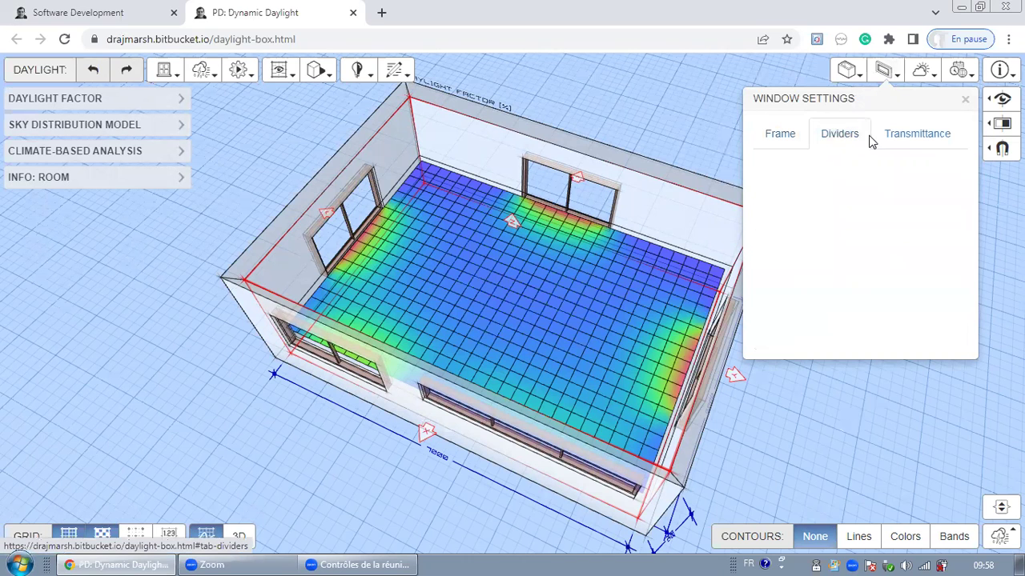
left_click(897, 136)
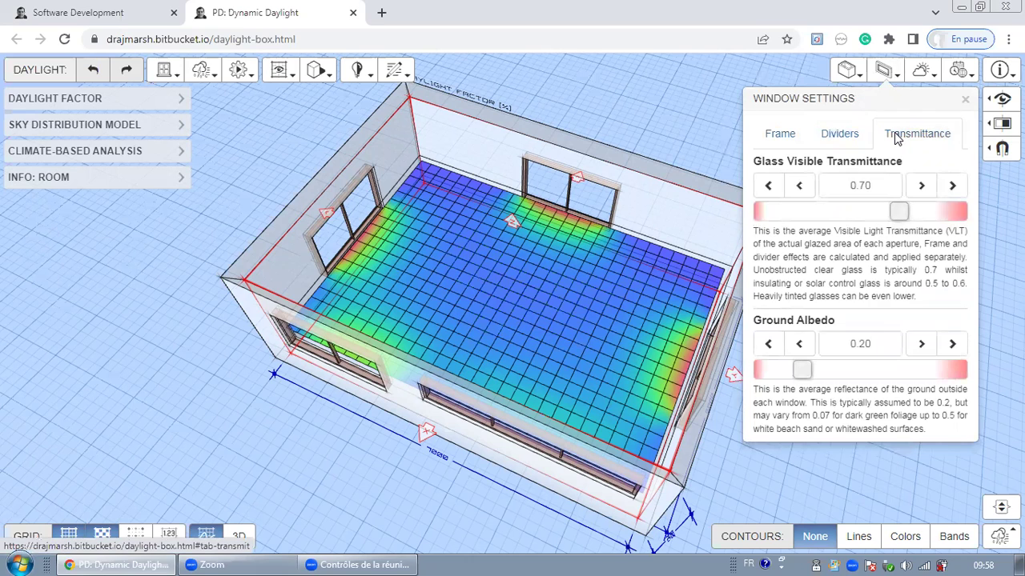
left_click(896, 214)
left_click_drag(897, 213, 847, 216)
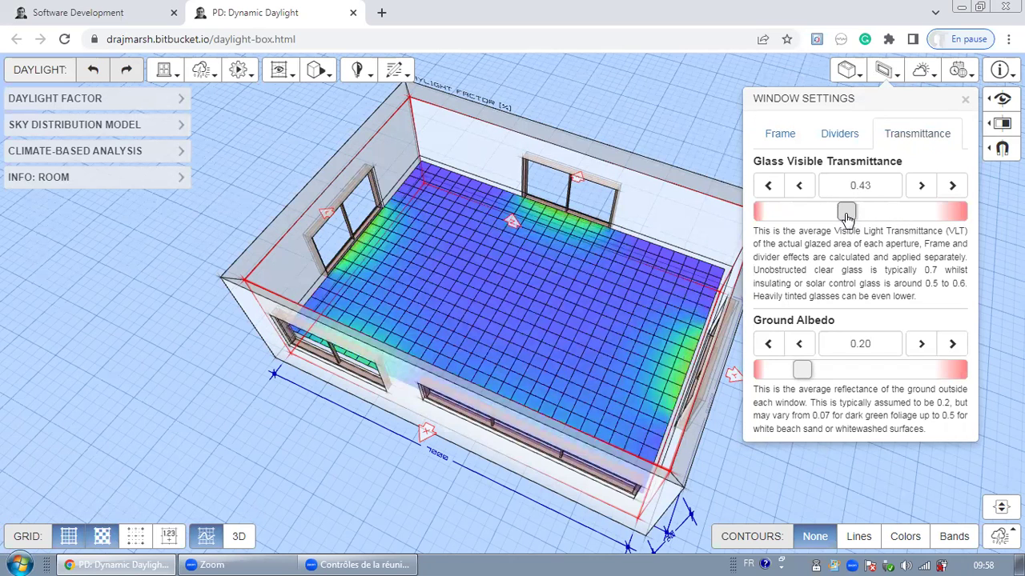
scroll(738, 382, "down", 1)
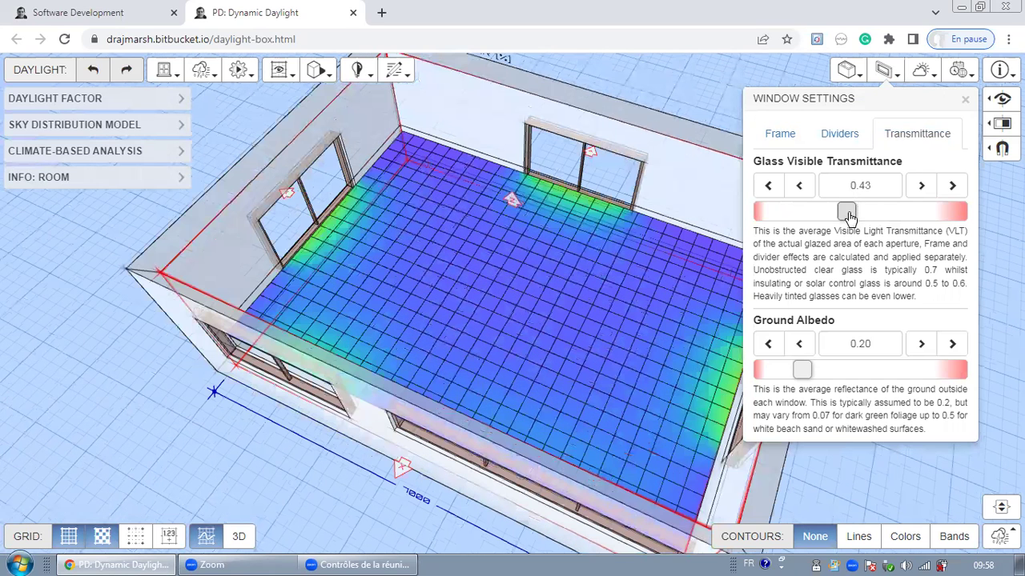
left_click_drag(847, 213, 877, 213)
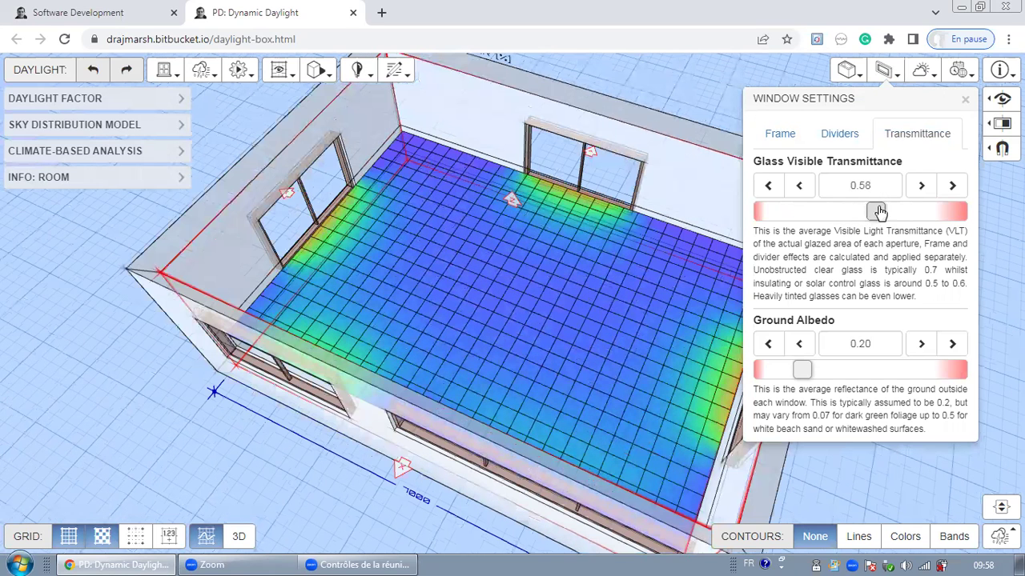
Review the daylight settings for the working plane height, grid resolution and advanced options.
left_click(923, 73)
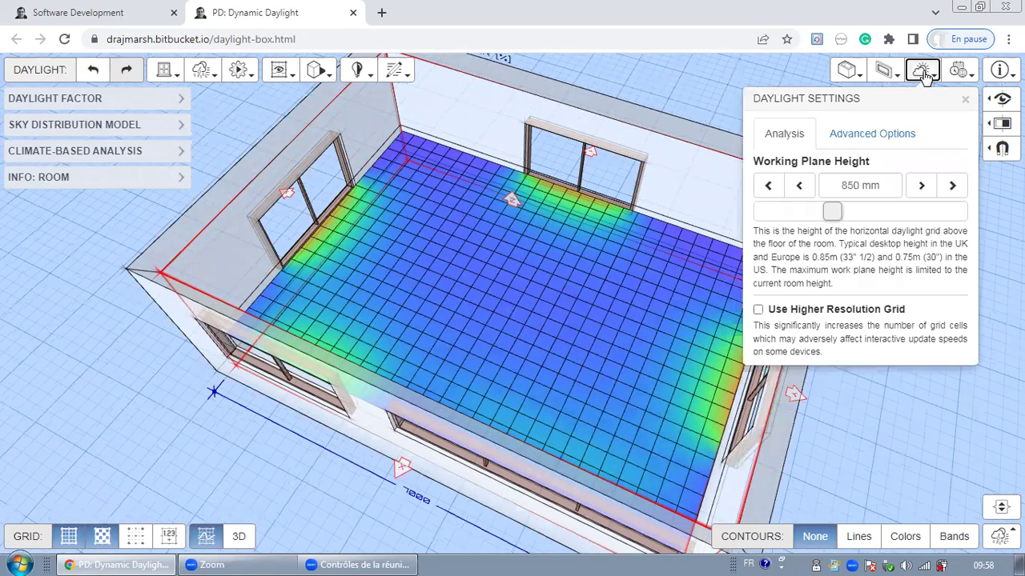
left_click(868, 134)
Set the simulation date to 28 May 2018 and display the location settings.
left_click(961, 72)
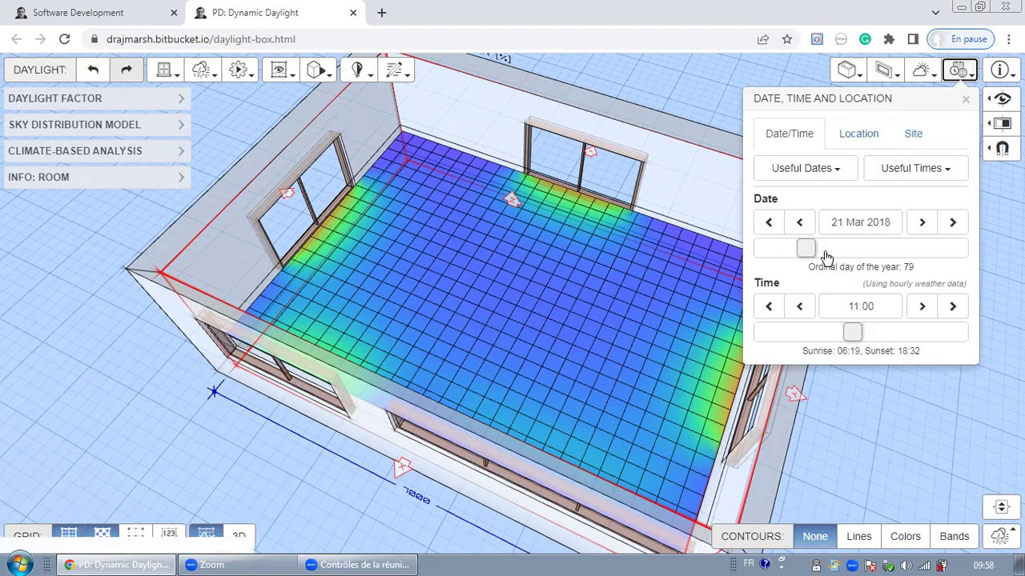
left_click_drag(807, 254, 878, 223)
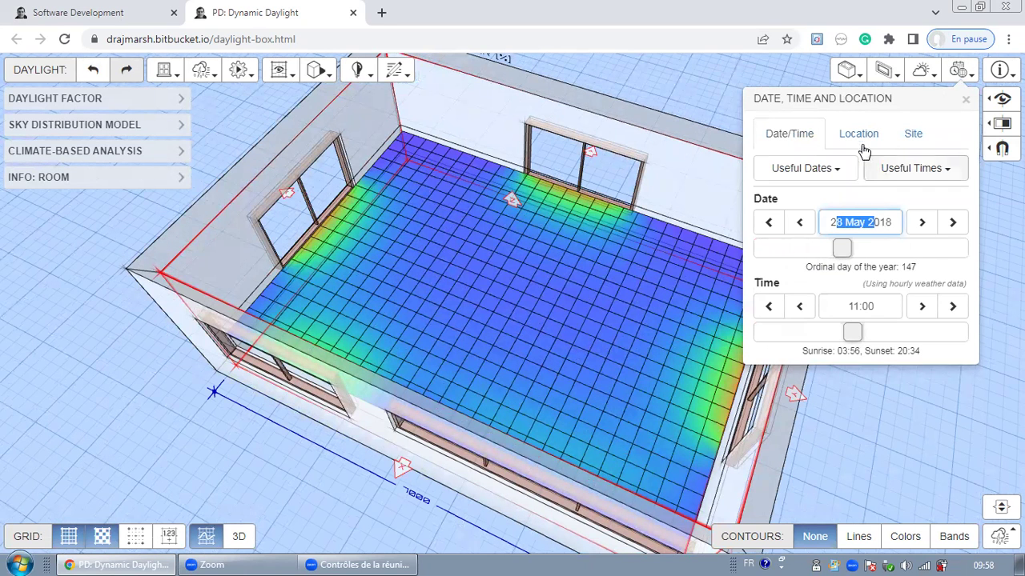
left_click(863, 143)
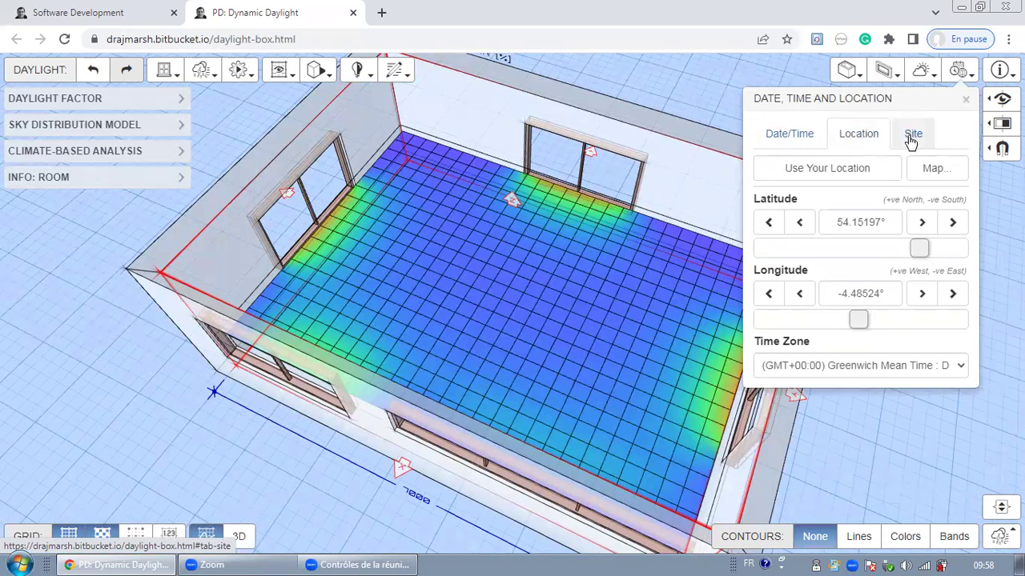
Review the site's north offset and elevation settings and display the 3D view settings.
left_click(910, 138)
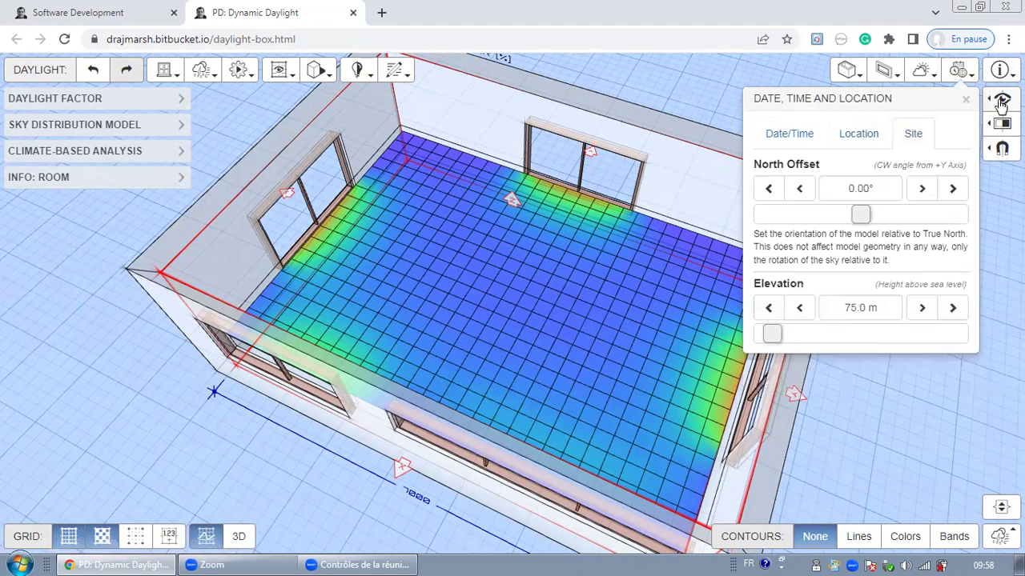
left_click(1001, 102)
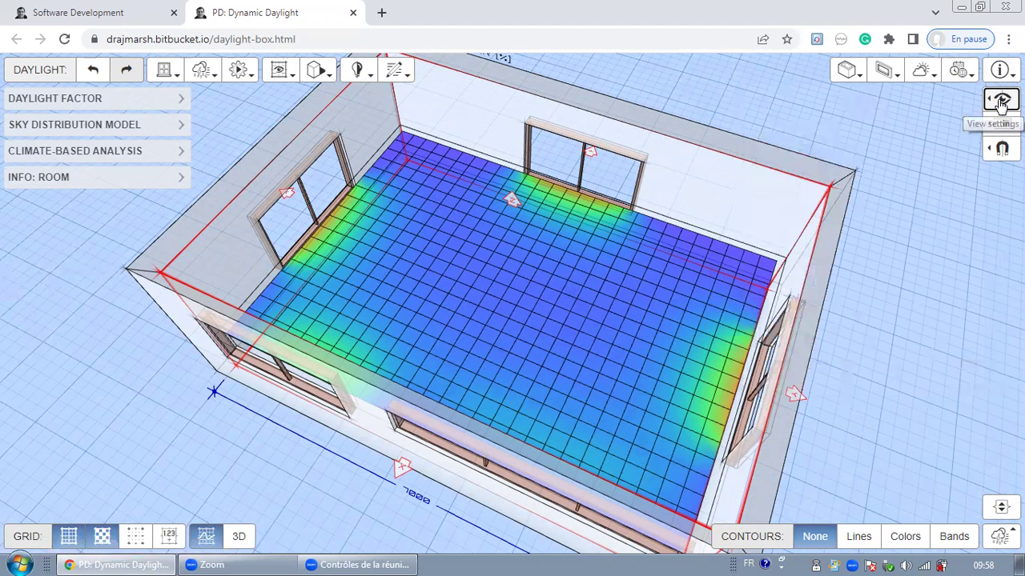
left_click(1000, 102)
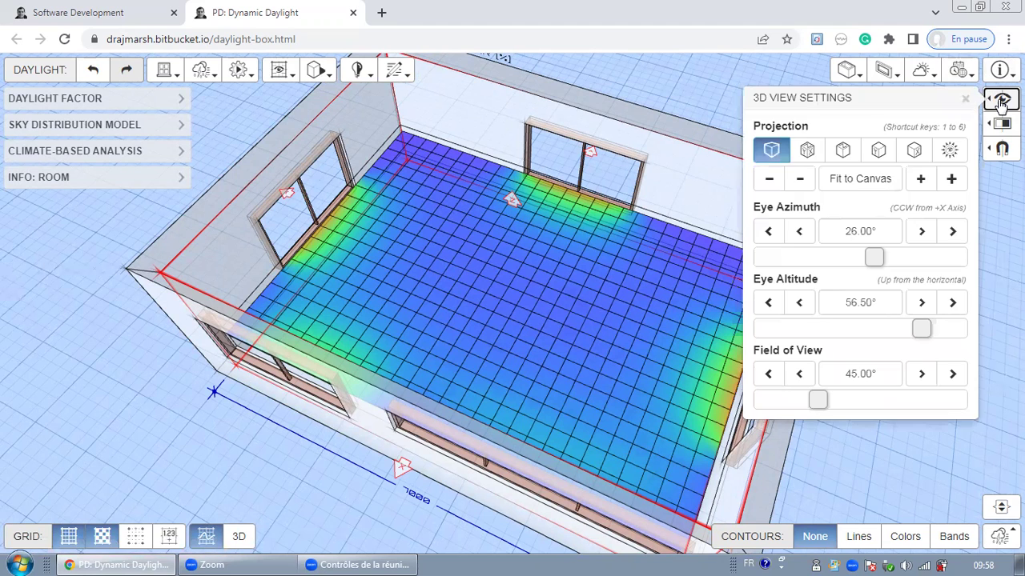
Preview the room in the axonometric, plan, front, side and sun projections, and return to the perspective view.
left_click(808, 154)
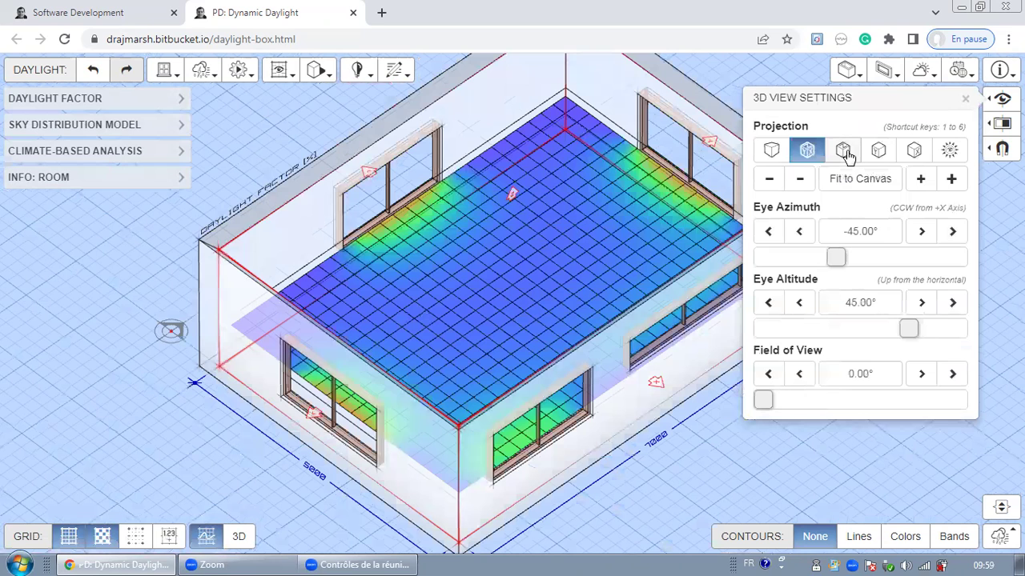
left_click(885, 152)
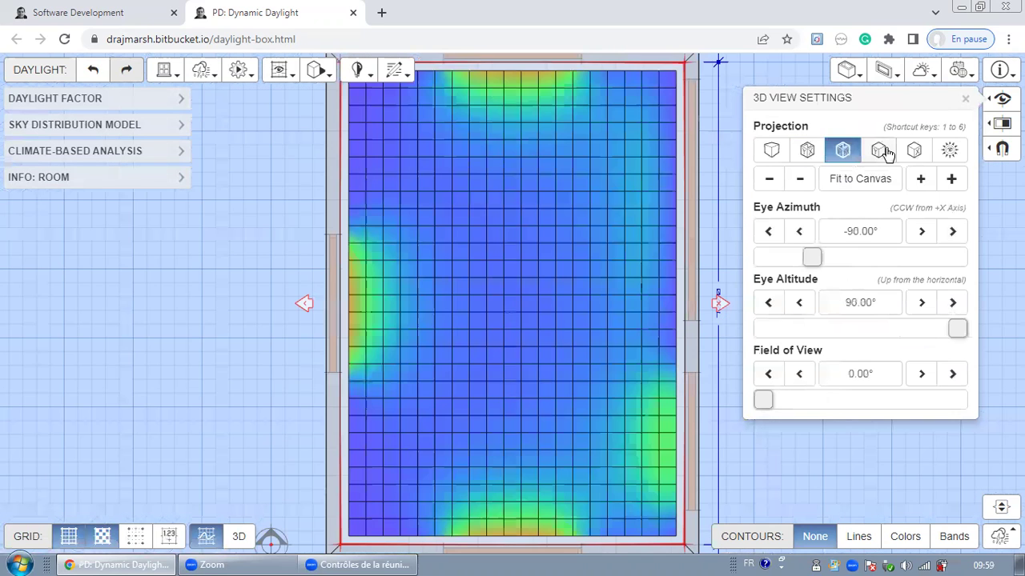
left_click(917, 153)
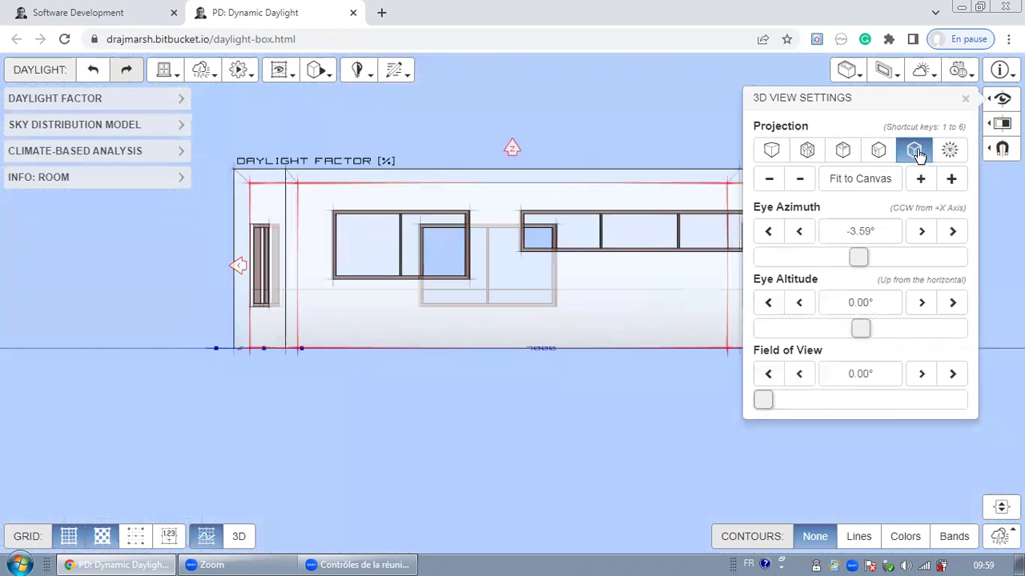
left_click(950, 151)
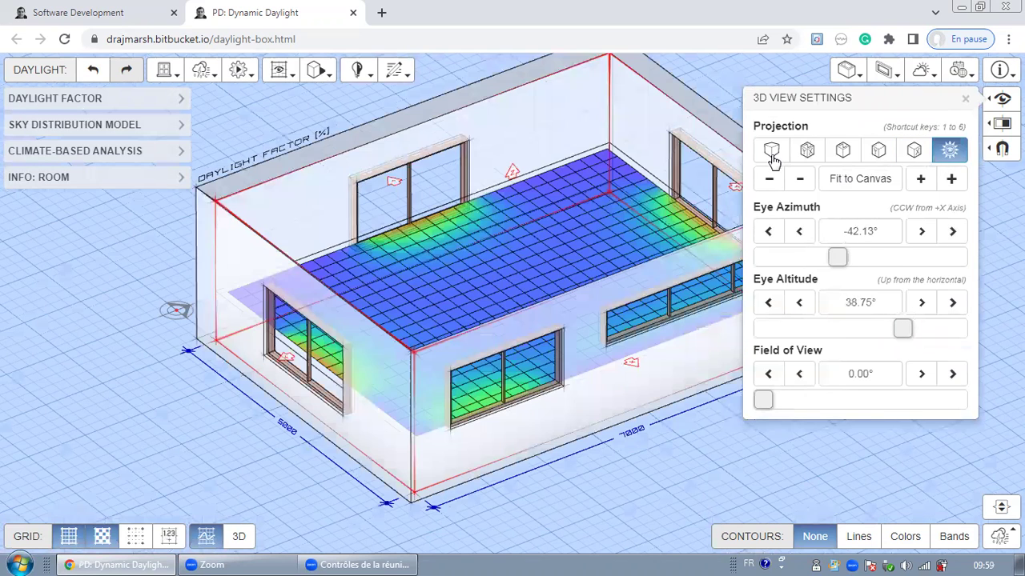
Review the display settings for the model, shading and options, and the snap settings for grid increment and dimension units.
left_click(992, 128)
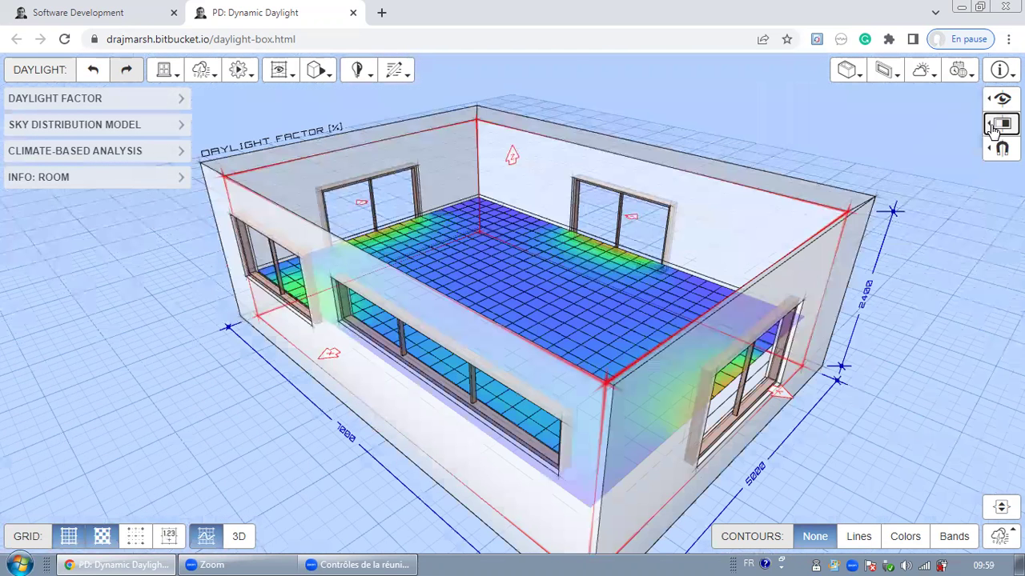
left_click(993, 128)
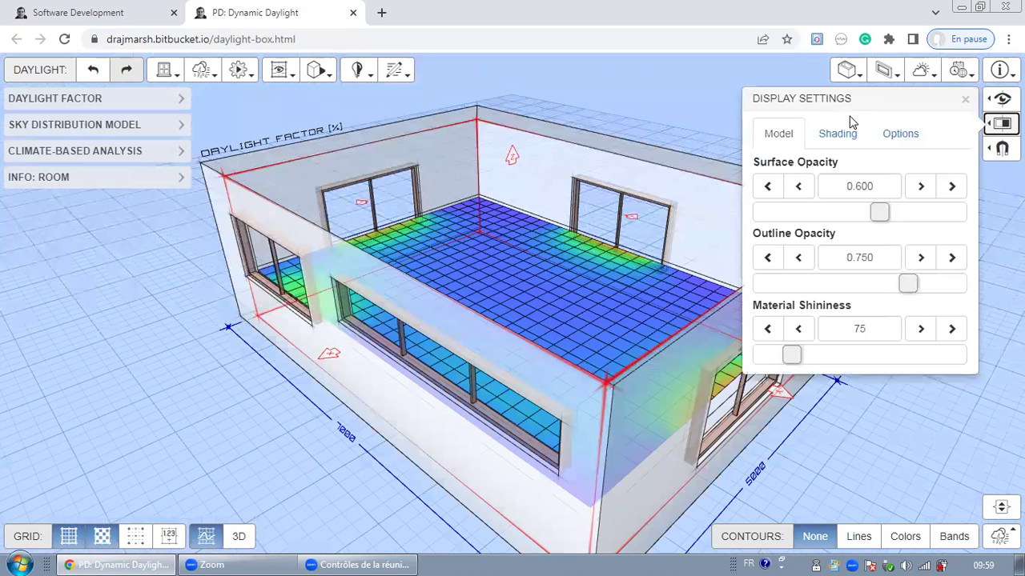
left_click(836, 140)
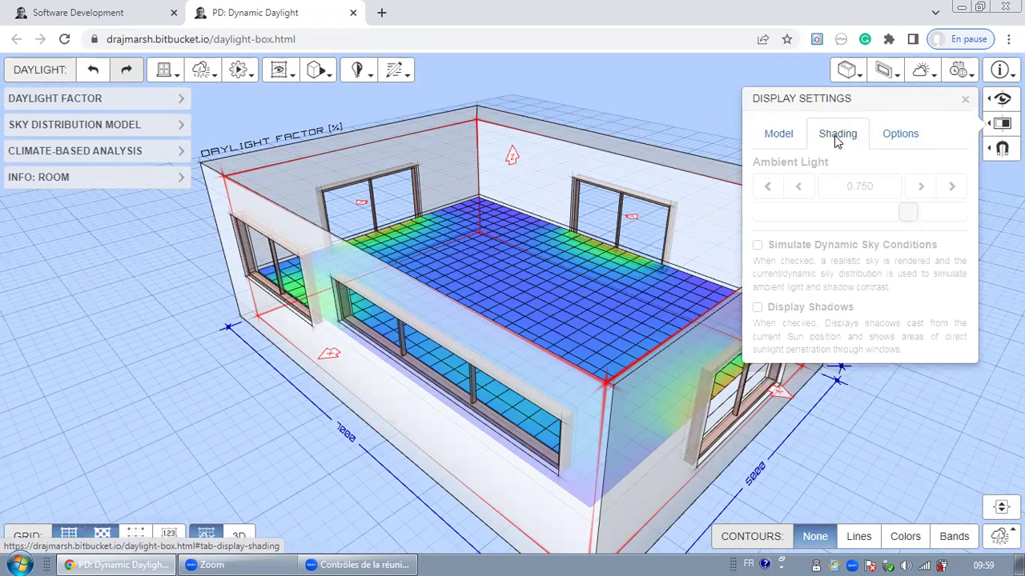
left_click(778, 134)
left_click(838, 134)
left_click(902, 134)
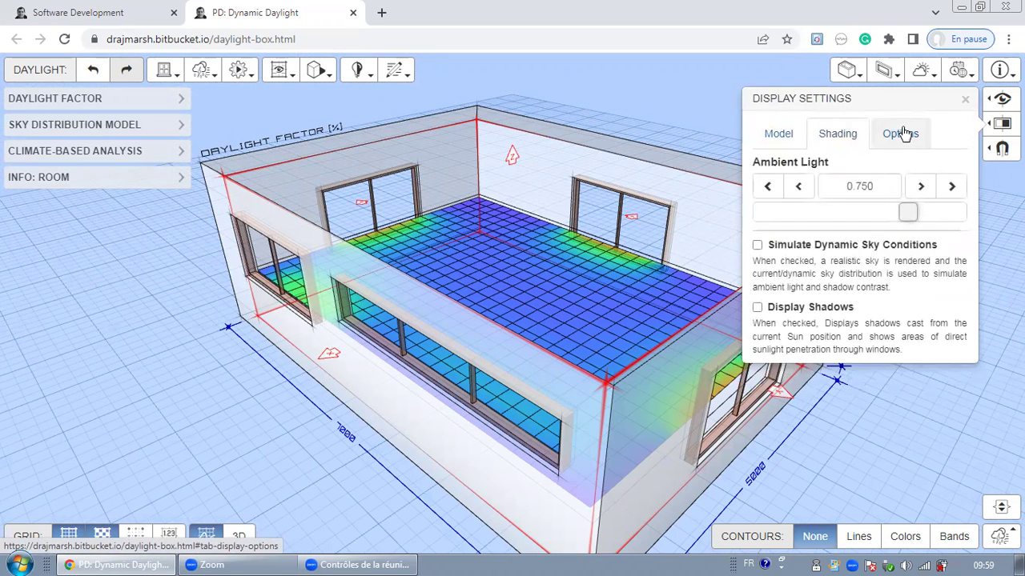
left_click(1001, 148)
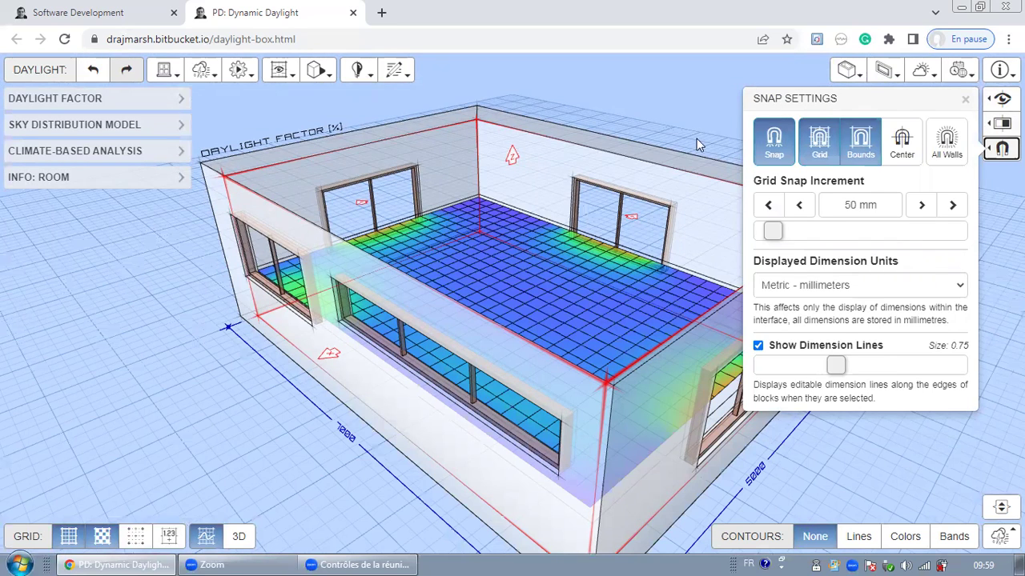
left_click(673, 100)
Examine the room model, its windows and the daylight factor grid from all sides and from different heights.
left_click_drag(133, 285, 173, 255)
scroll(495, 274, "down", 2)
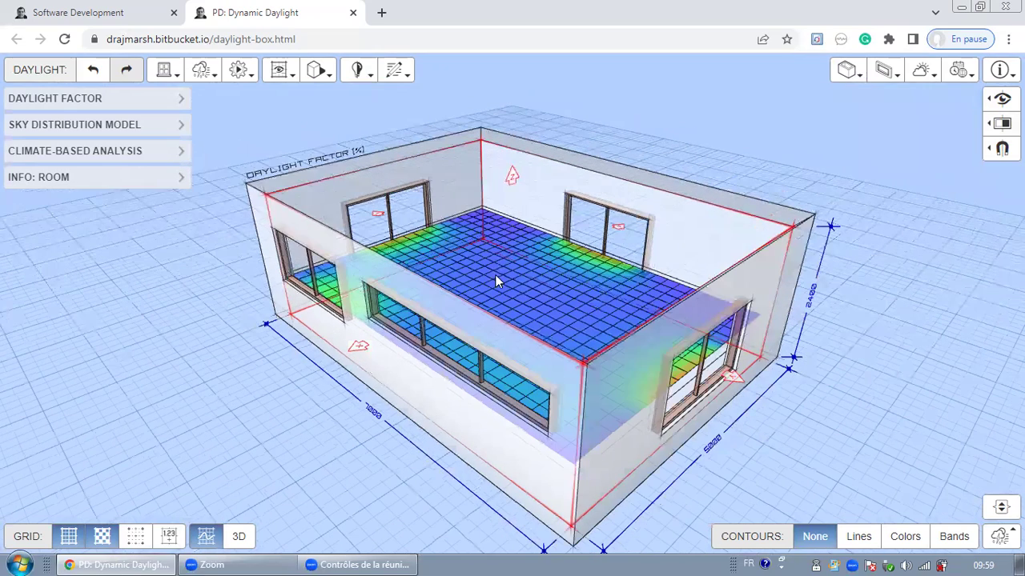
left_click_drag(348, 389, 603, 394)
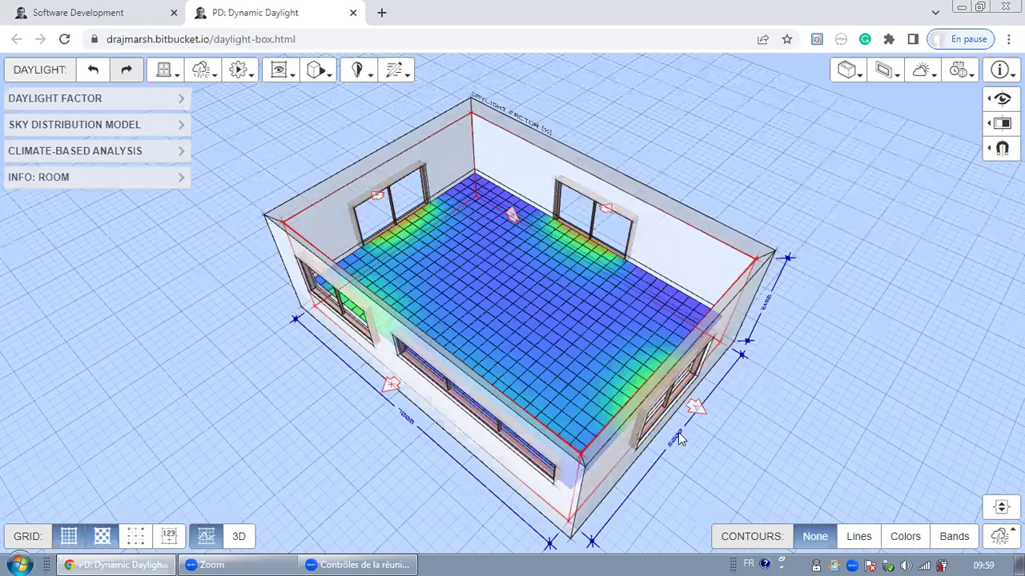
left_click_drag(681, 440, 551, 406)
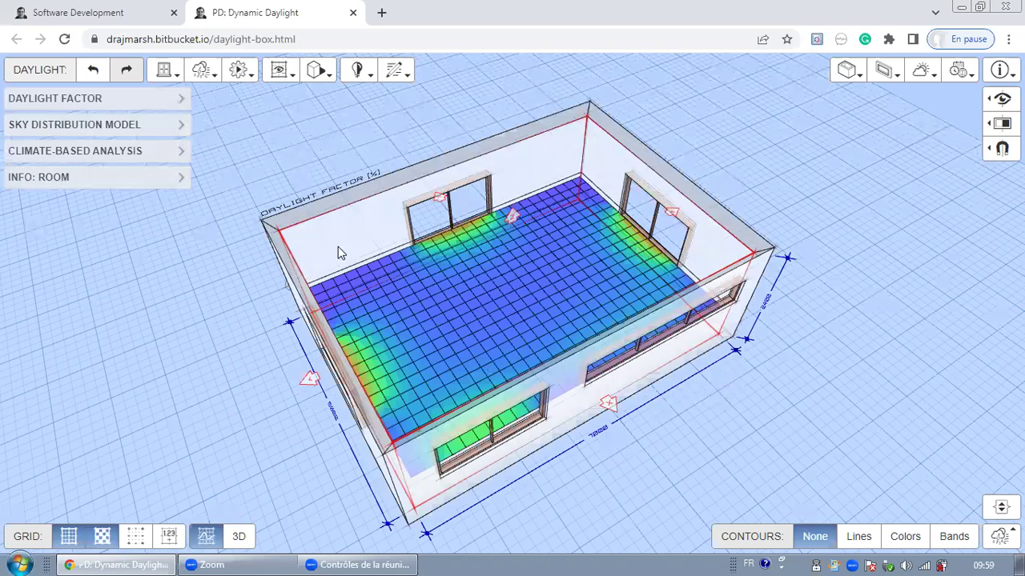
left_click_drag(563, 389, 557, 352)
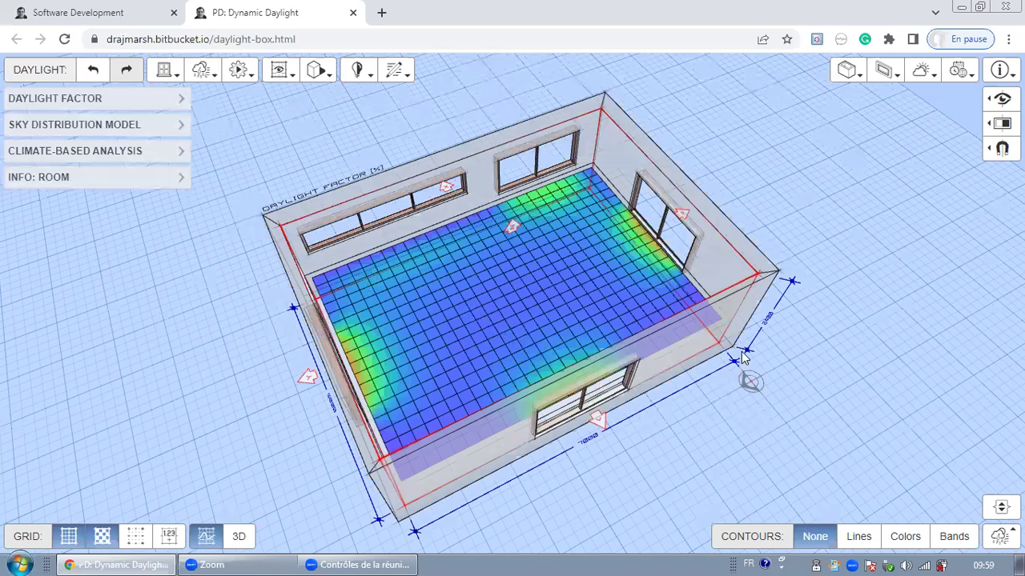
left_click_drag(742, 359, 591, 352)
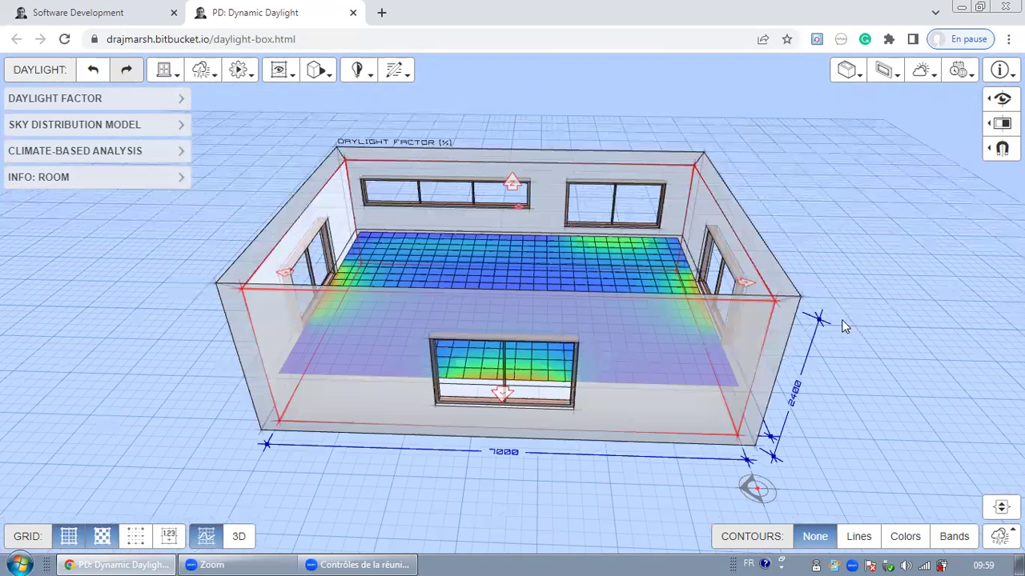
left_click_drag(841, 319, 460, 292)
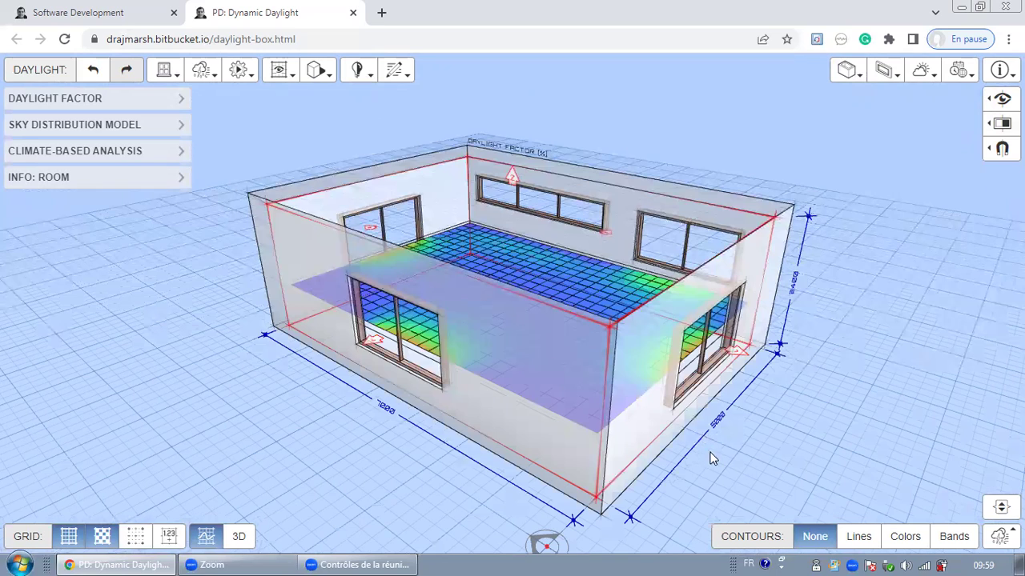
left_click_drag(712, 458, 675, 475)
left_click_drag(560, 425, 418, 430)
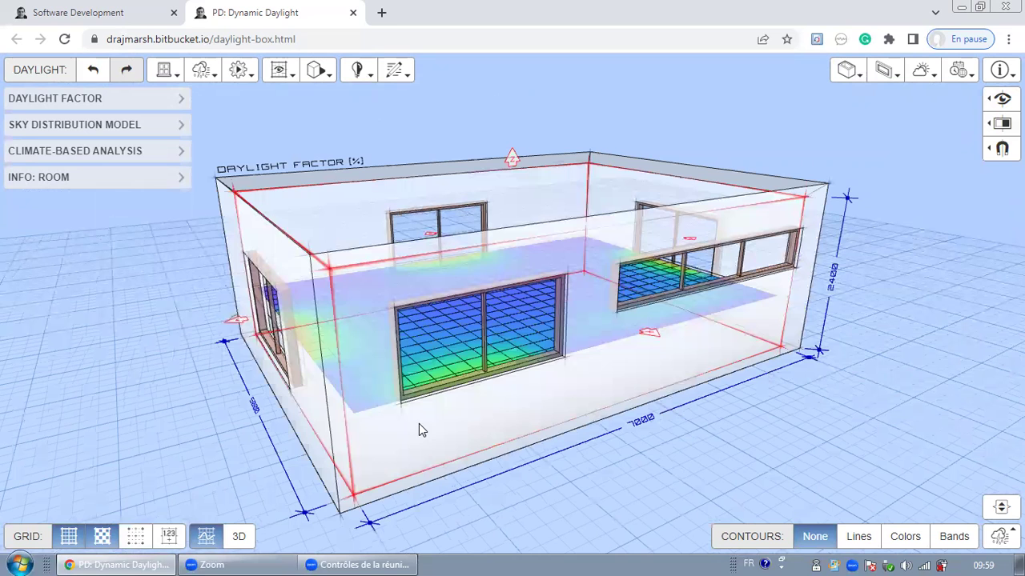
Open the room's length dimension for editing, and close the dimension editor.
left_click(609, 443)
left_click(609, 425)
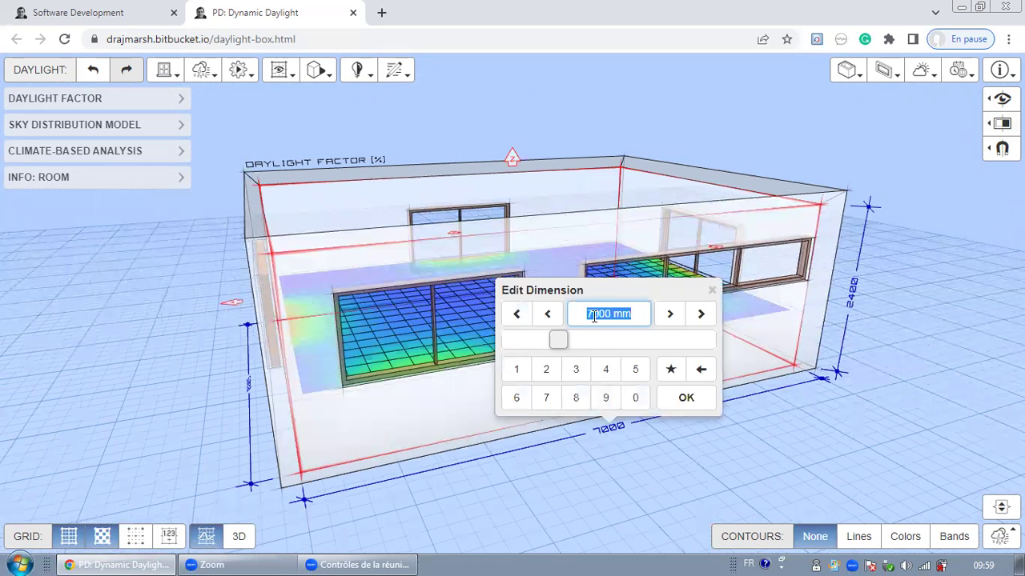
left_click(570, 472)
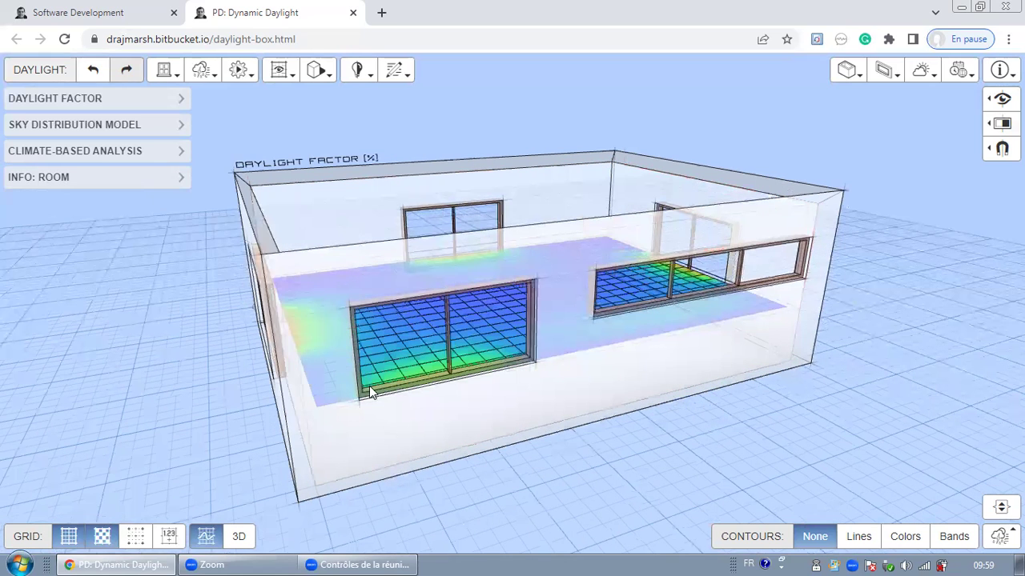
Widen the two-pane window beside the three-pane one on the long wall to 2250 mm, extending it to 250 mm from the near corner.
left_click(393, 396)
left_click_drag(541, 440, 528, 445)
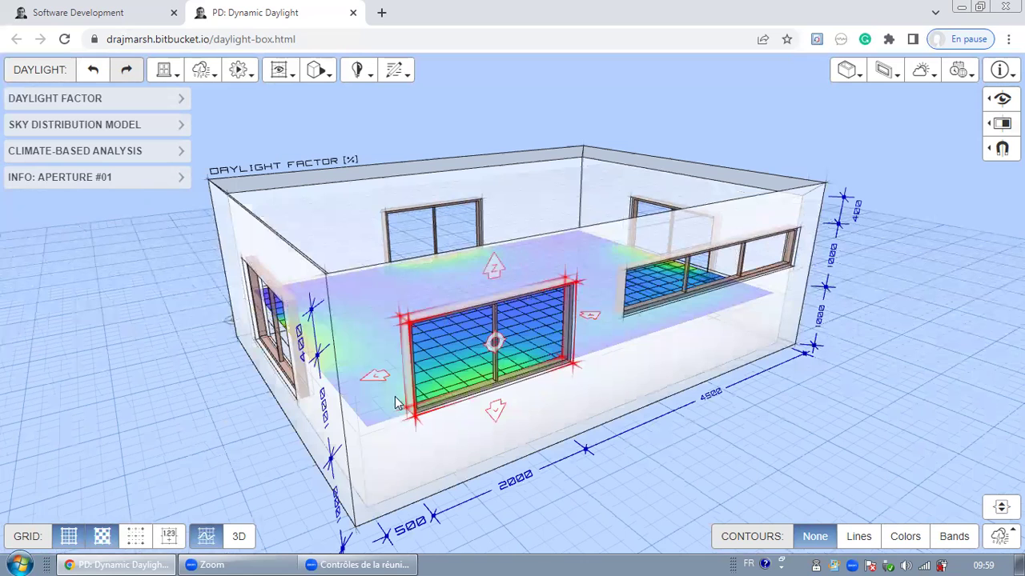
left_click_drag(375, 382, 347, 386)
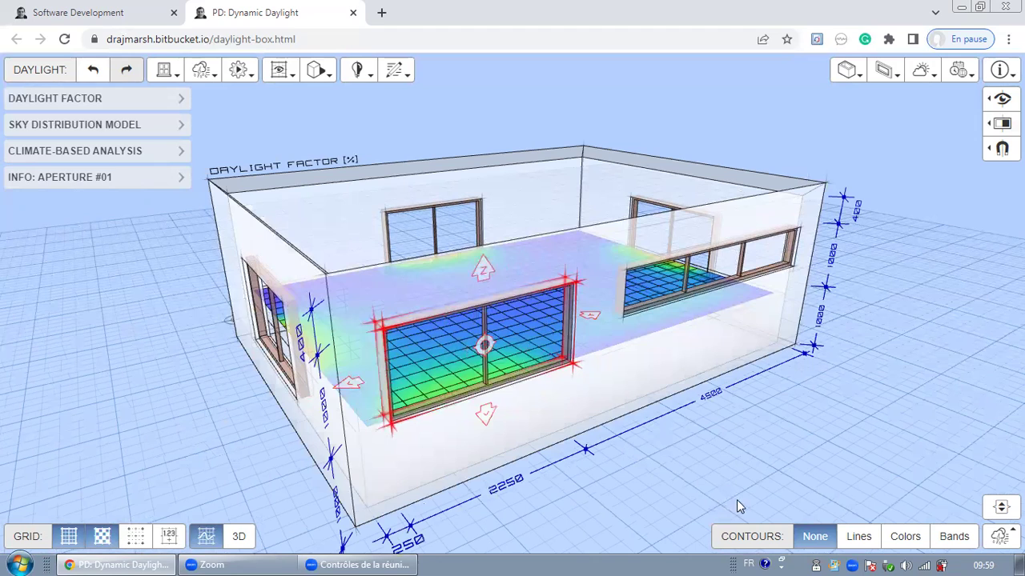
Examine the widened window and the daylight distribution from around the room, and clear the window selection.
left_click_drag(244, 417, 361, 434)
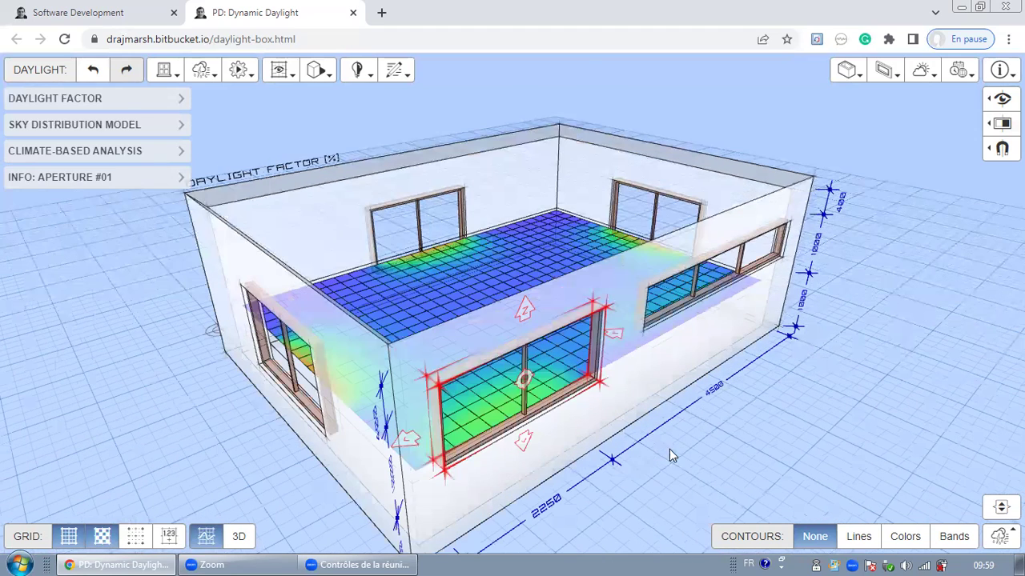
left_click_drag(670, 454, 488, 493)
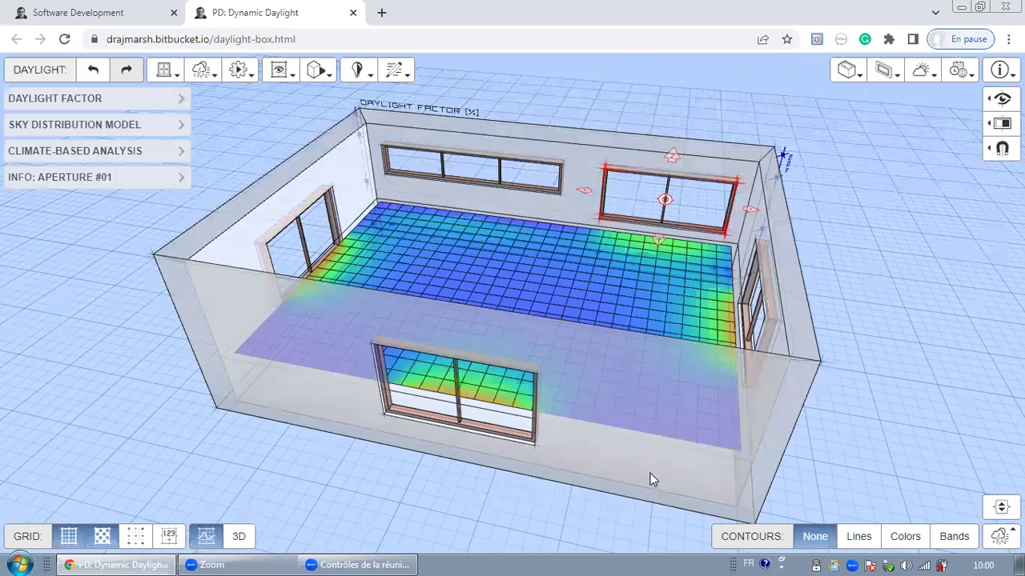
left_click_drag(650, 473, 698, 468)
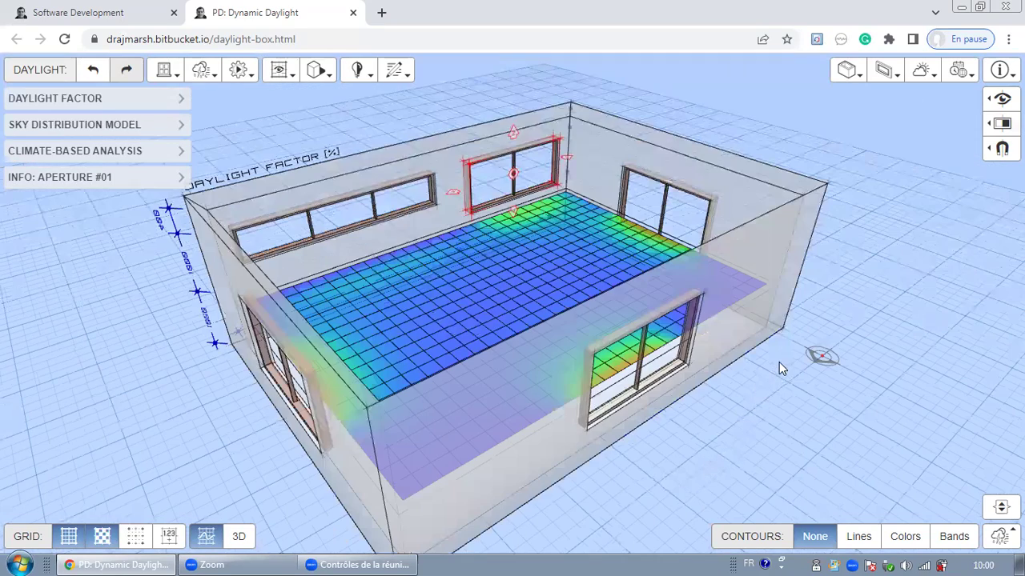
left_click_drag(757, 392, 779, 361)
left_click_drag(405, 405, 108, 395)
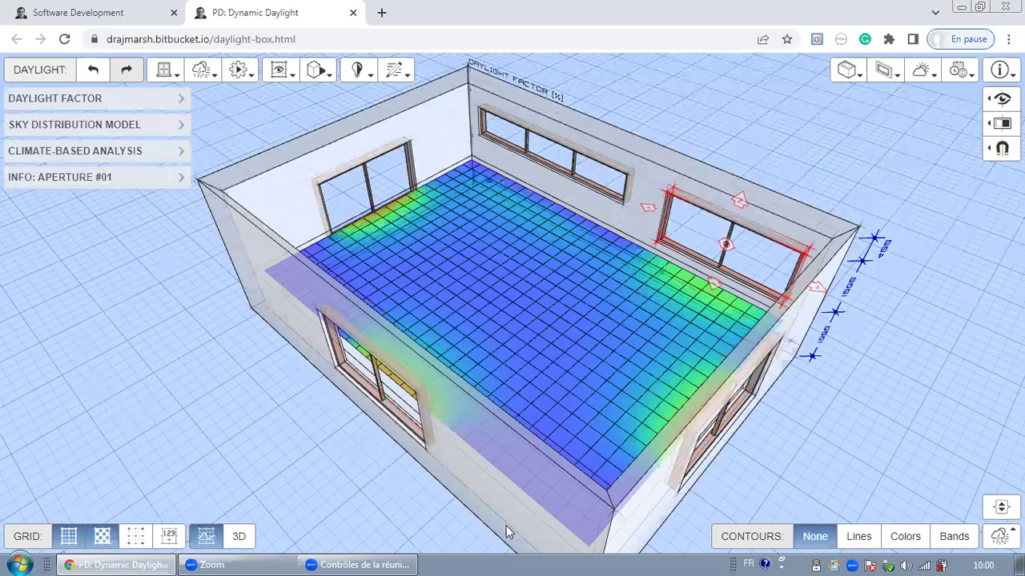
left_click_drag(545, 497, 568, 502)
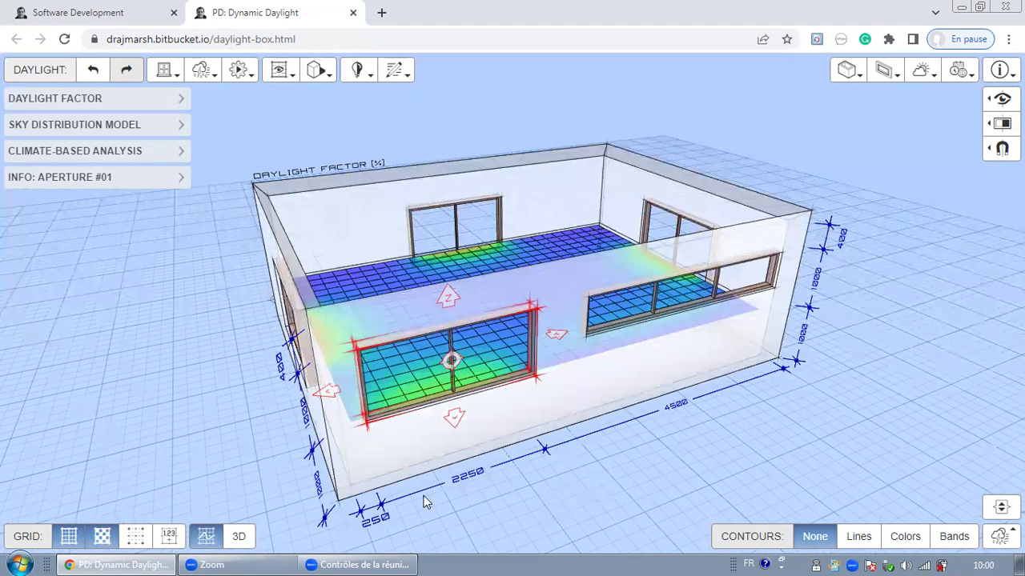
left_click_drag(302, 488, 328, 501)
left_click(312, 488)
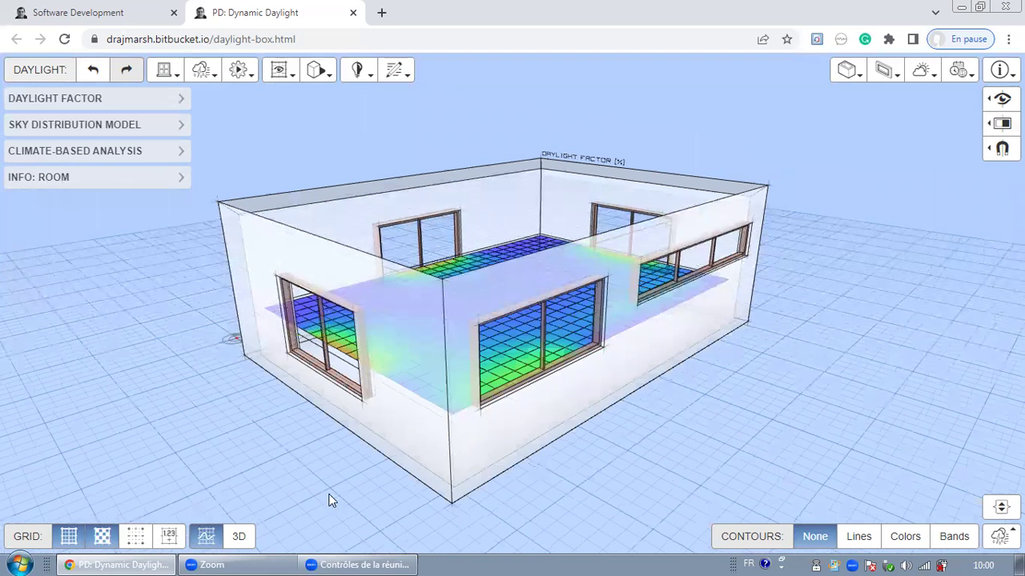
Delete the window in the short wall next to the widened window.
left_click(323, 352)
left_click(323, 352)
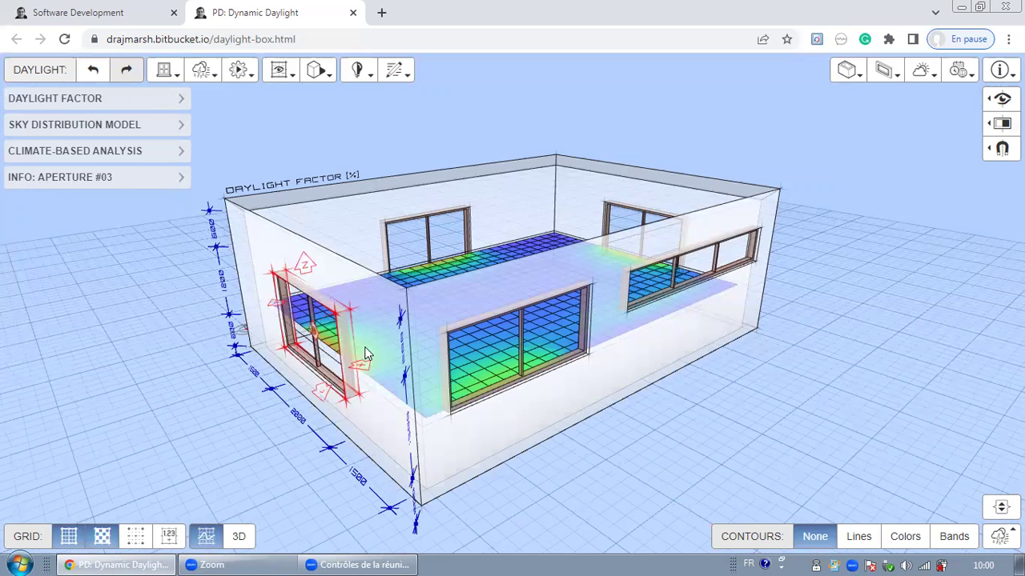
left_click_drag(156, 499, 344, 375)
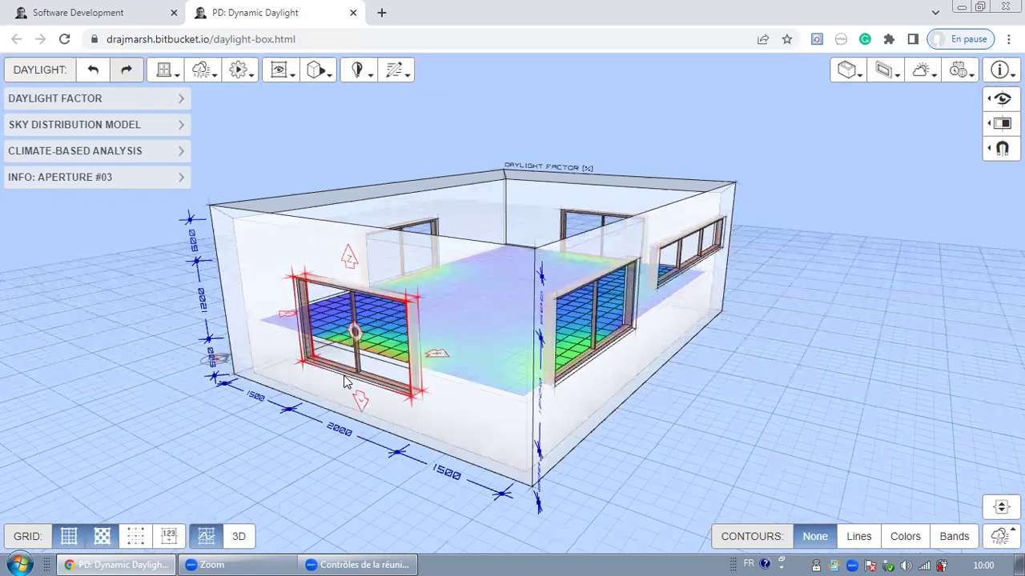
key("Delete")
Delete the two-pane window in the short wall next to the three-pane window.
left_click_drag(355, 422, 327, 444)
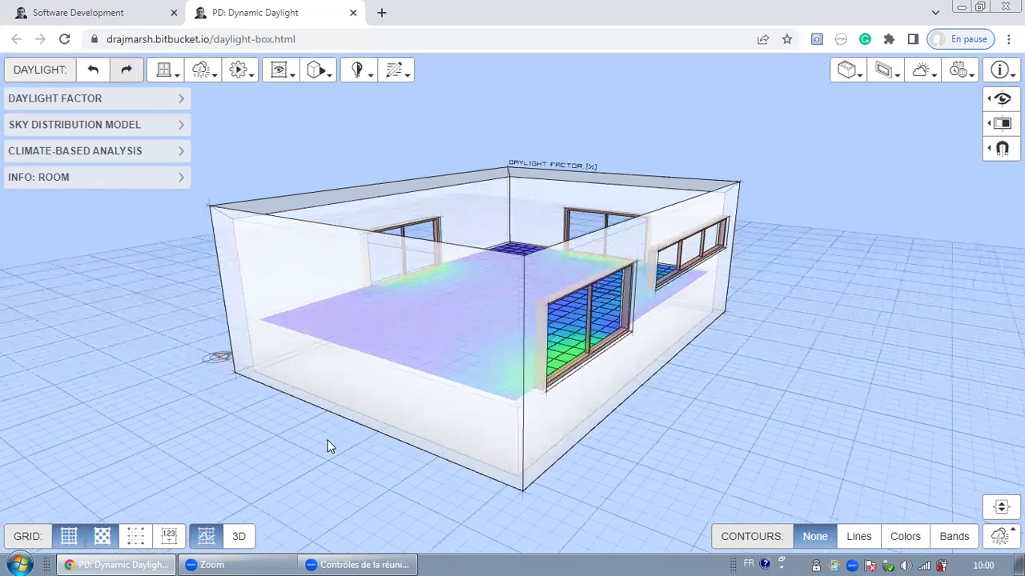
left_click_drag(513, 449, 491, 470)
left_click_drag(760, 403, 576, 414)
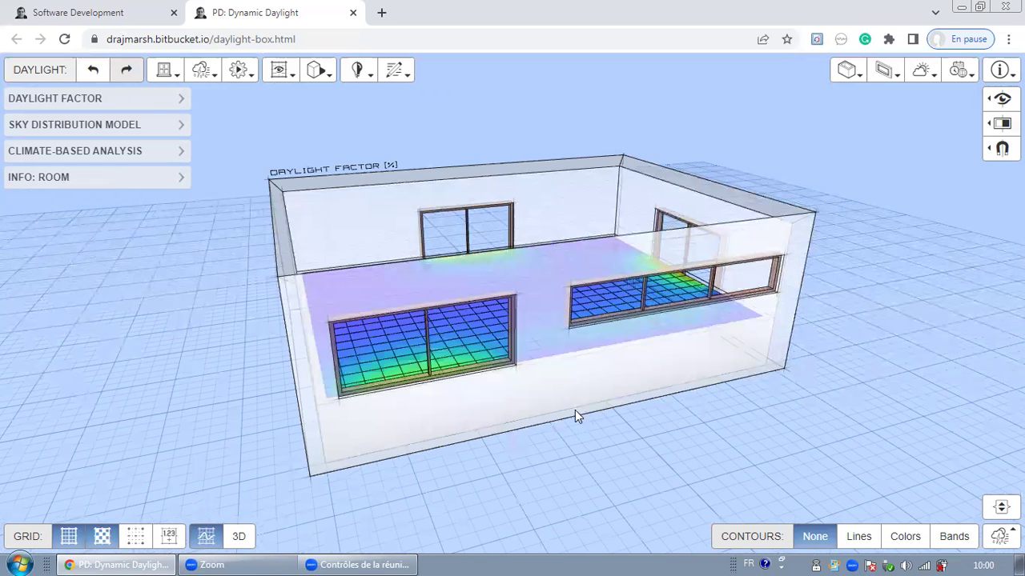
left_click(715, 340)
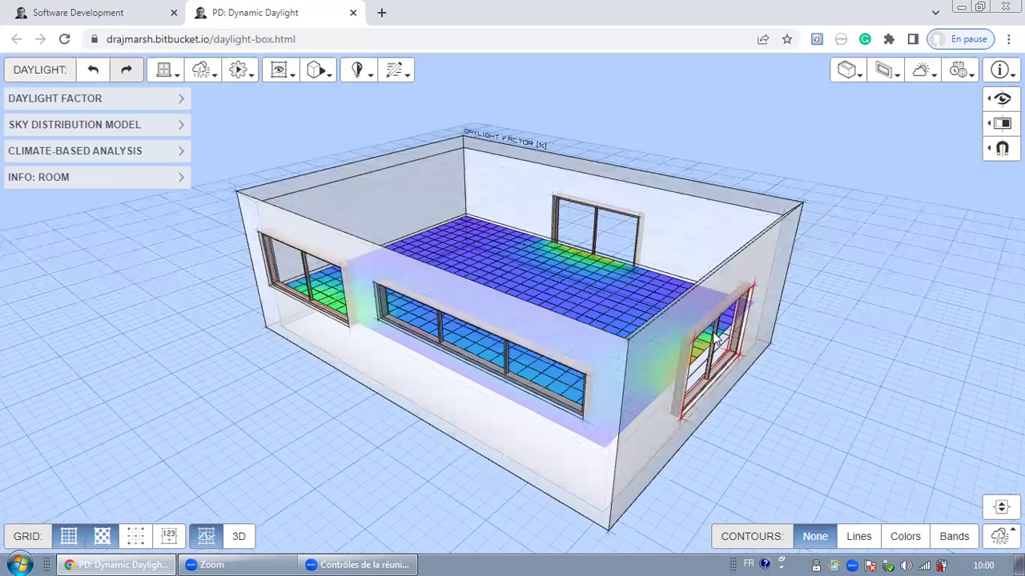
left_click(715, 340)
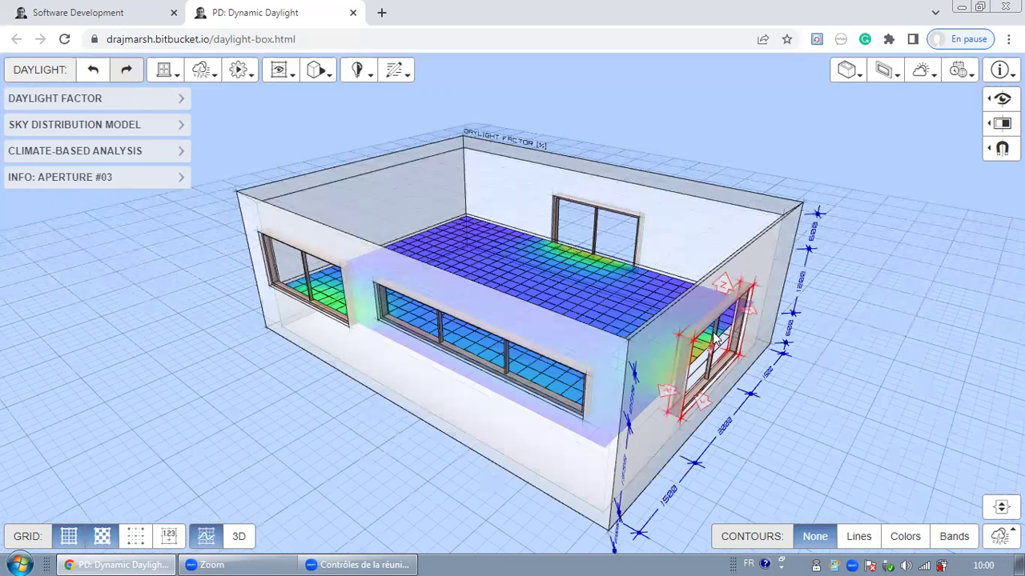
key("Delete")
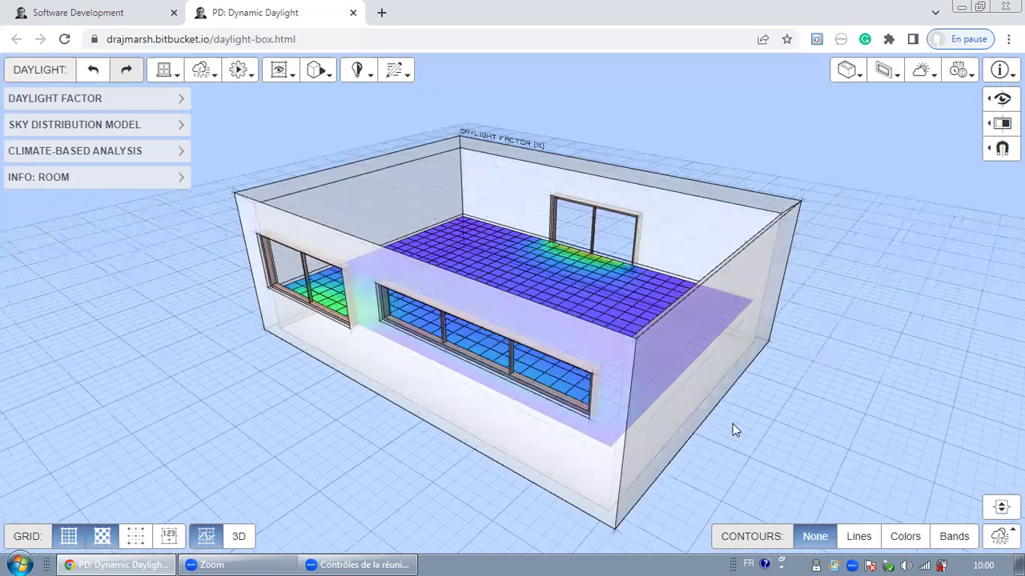
Add a window 1200 mm wide and 1000 mm high, centred in the short wall beside the widened two-pane window.
left_click_drag(734, 427, 401, 403)
left_click_drag(407, 361, 351, 467)
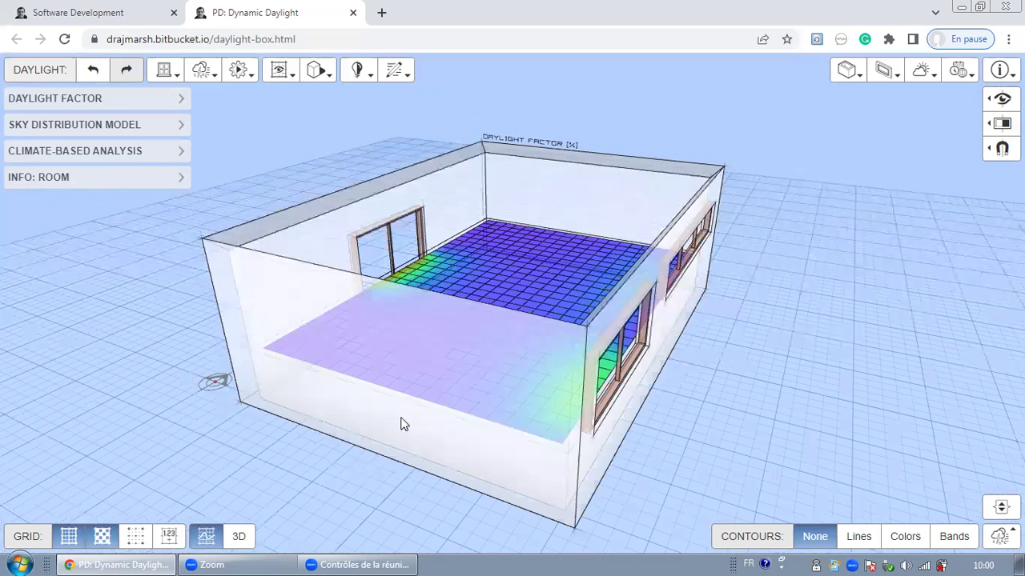
left_click_drag(440, 354, 439, 348)
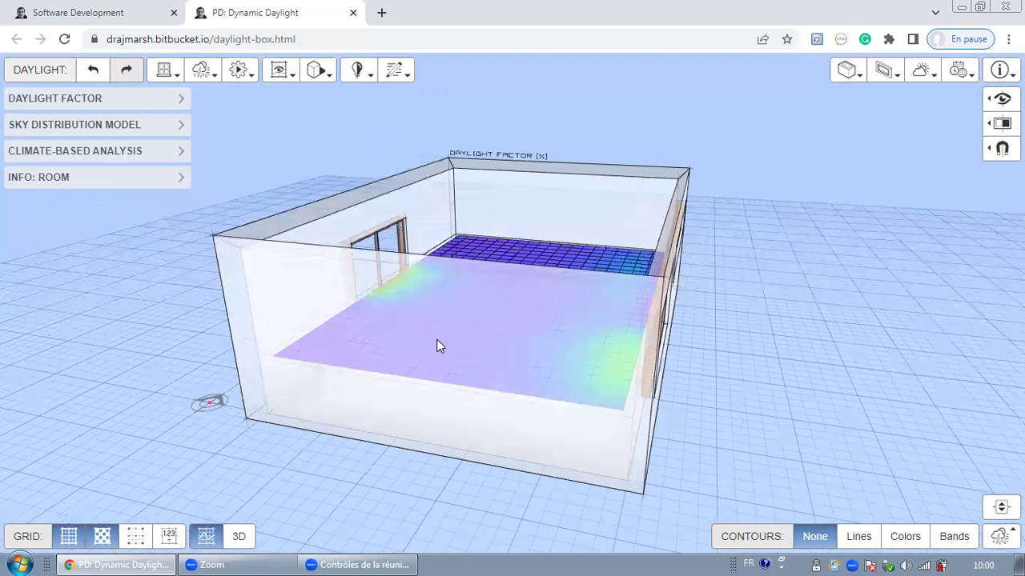
left_click(438, 345)
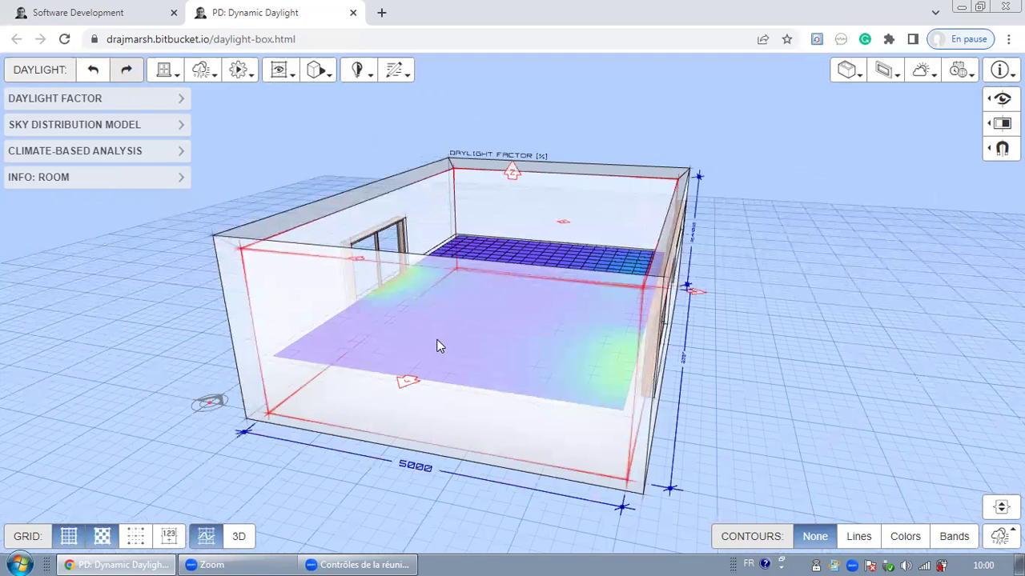
left_click(438, 345)
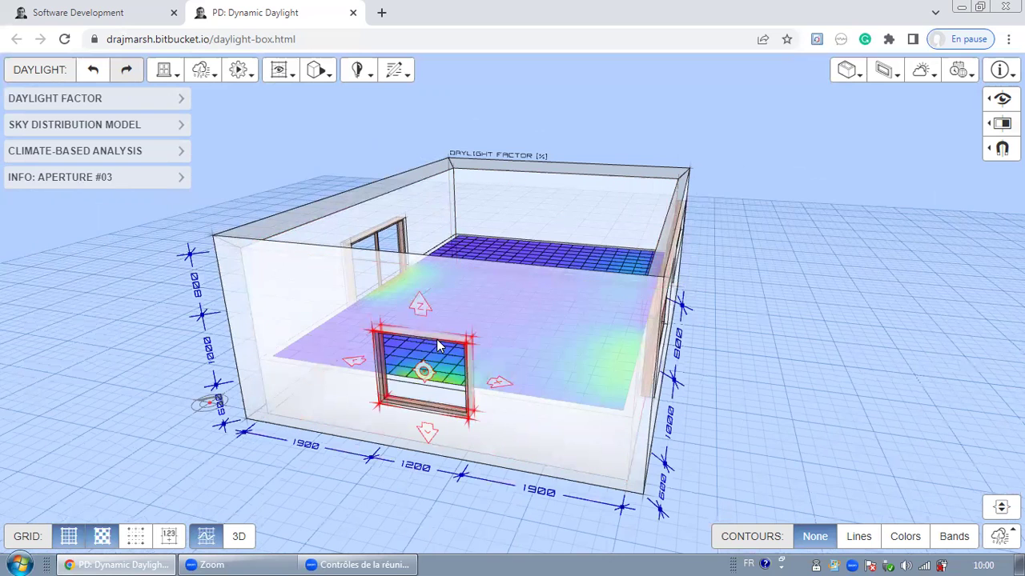
Delete the 1200 mm wide window just added to the short wall.
left_click_drag(804, 387, 318, 482)
left_click(335, 405)
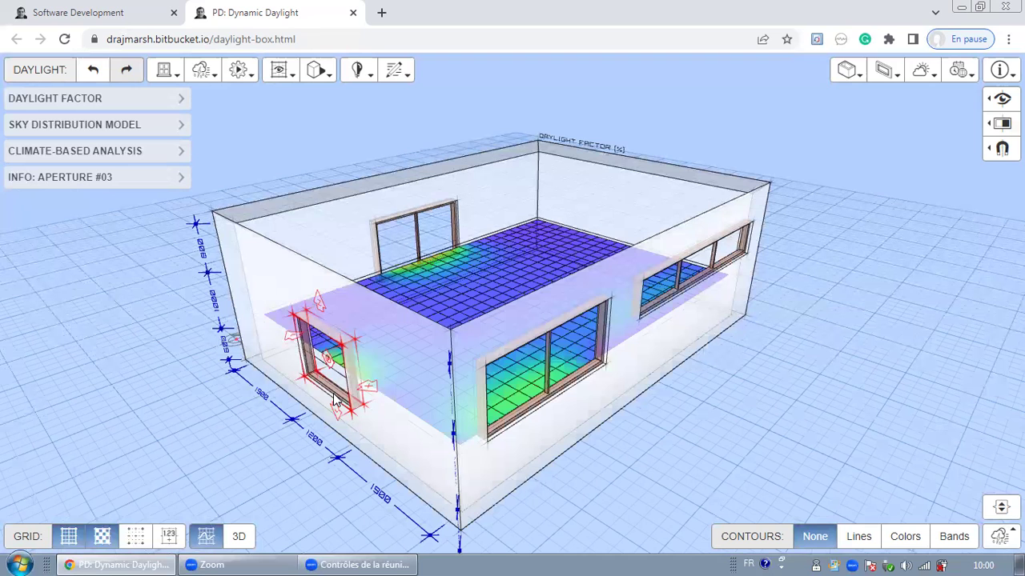
key("Delete")
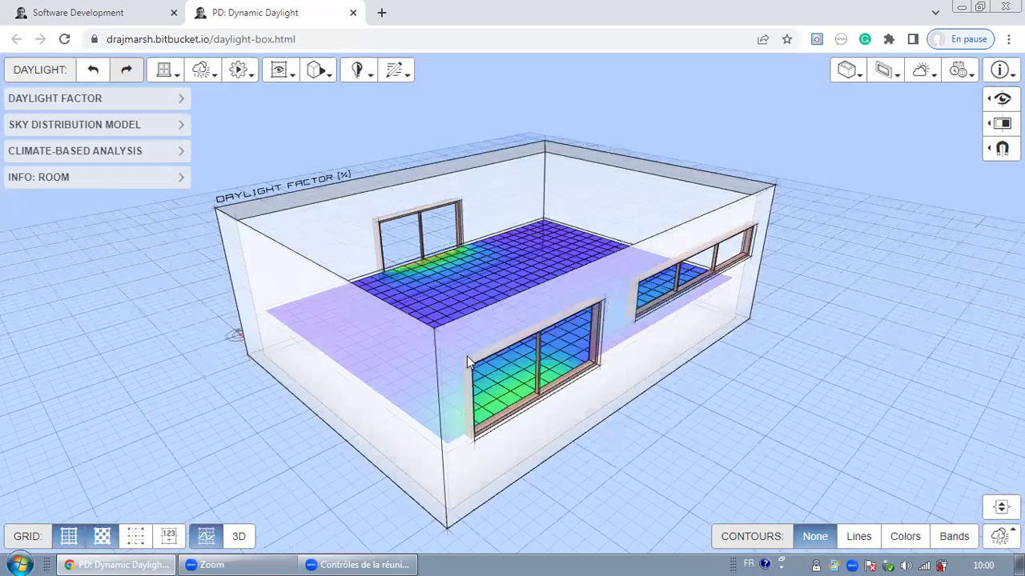
Delete the 2250 mm wide two-pane window from the long wall.
left_click_drag(467, 357, 626, 428)
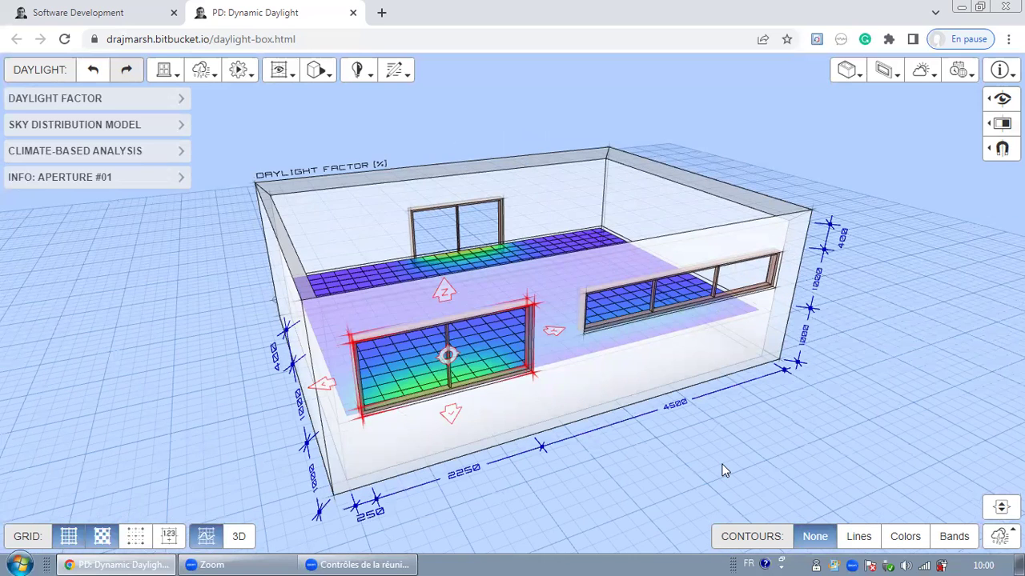
key("Delete")
left_click_drag(675, 461, 665, 398)
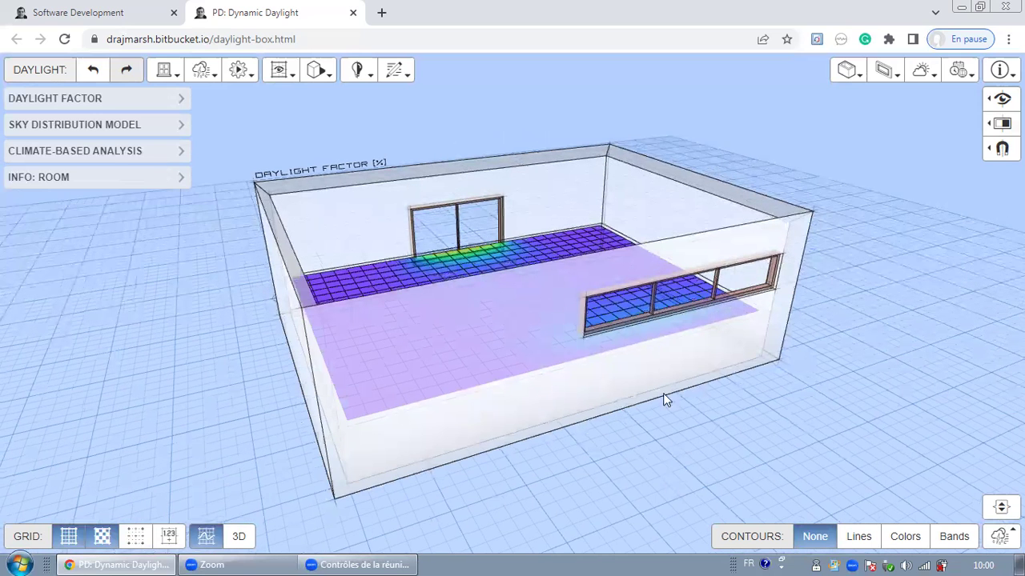
Enlarge the three-pane window to 6450 mm wide and 1800 mm high, with its sill 200 mm above the floor.
left_click_drag(650, 328, 717, 454)
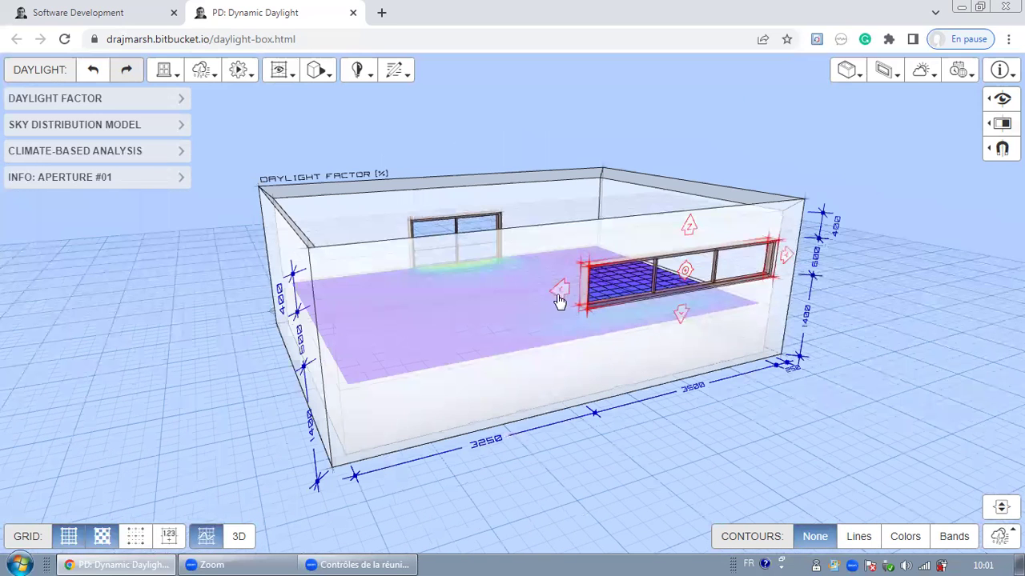
left_click_drag(557, 294, 327, 329)
left_click_drag(601, 336, 595, 412)
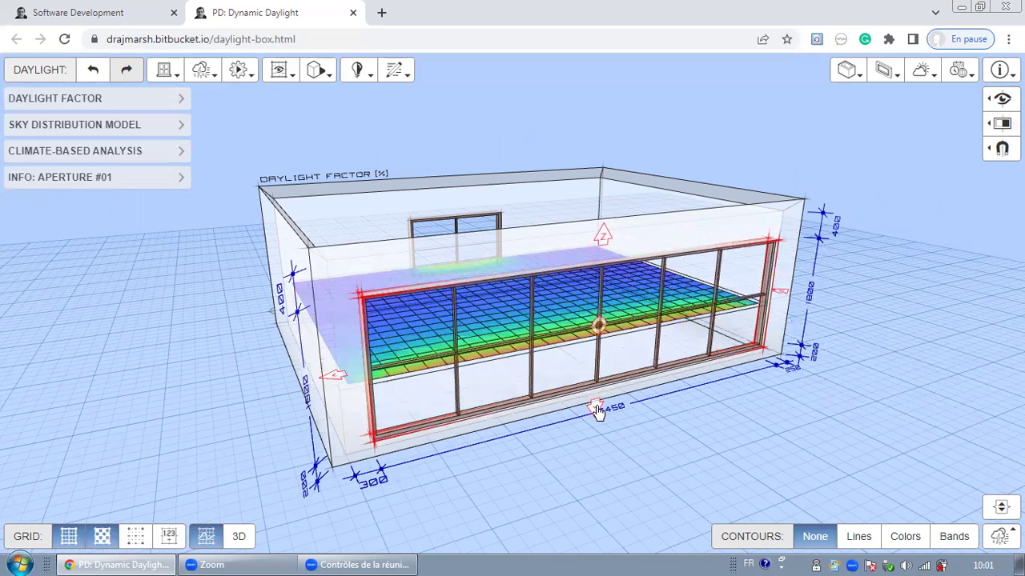
Examine the enlarged window and the daylight factor distribution on the grid from around the room.
left_click_drag(716, 411, 489, 406)
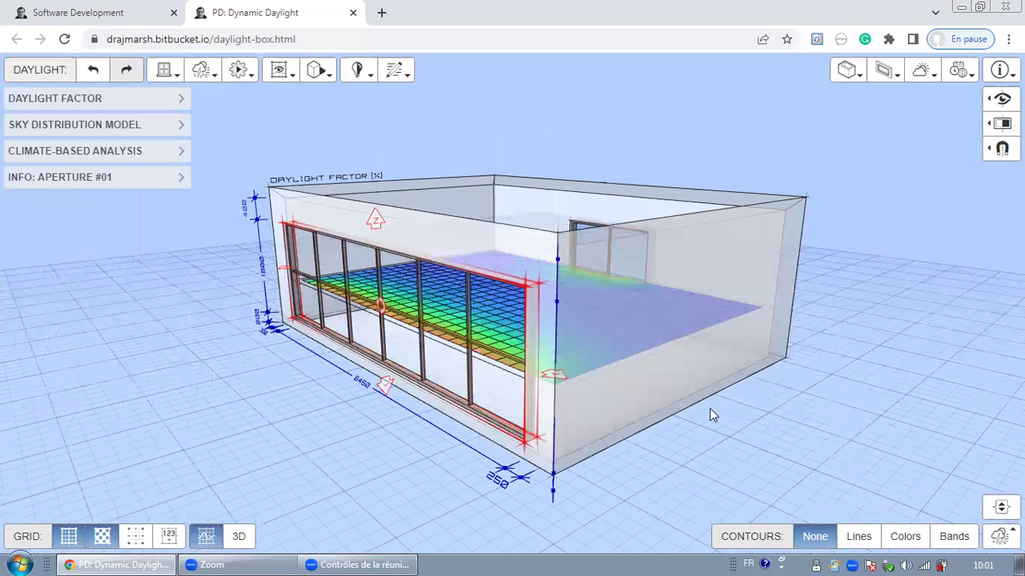
left_click_drag(822, 449, 680, 490)
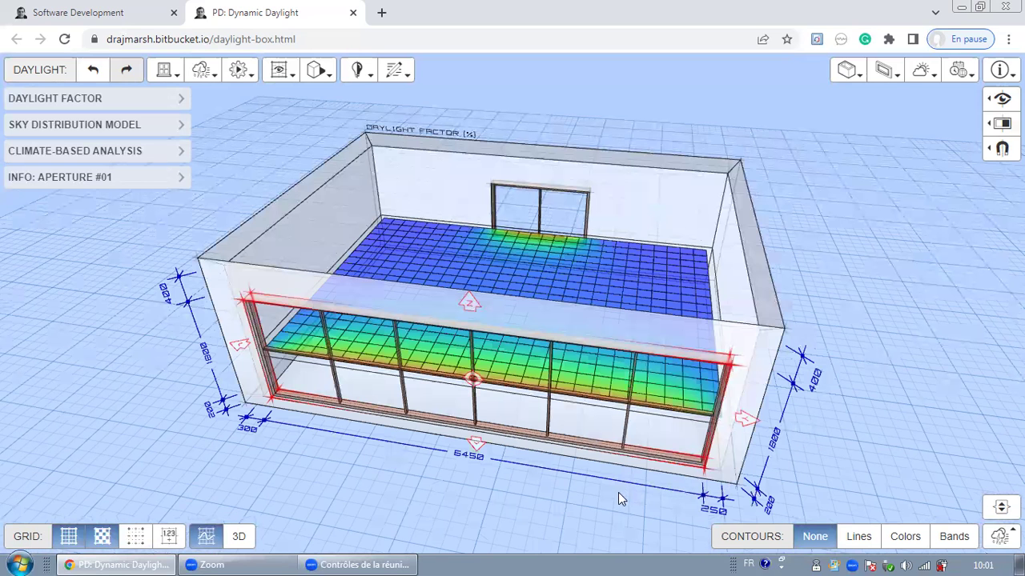
left_click_drag(724, 461, 683, 461)
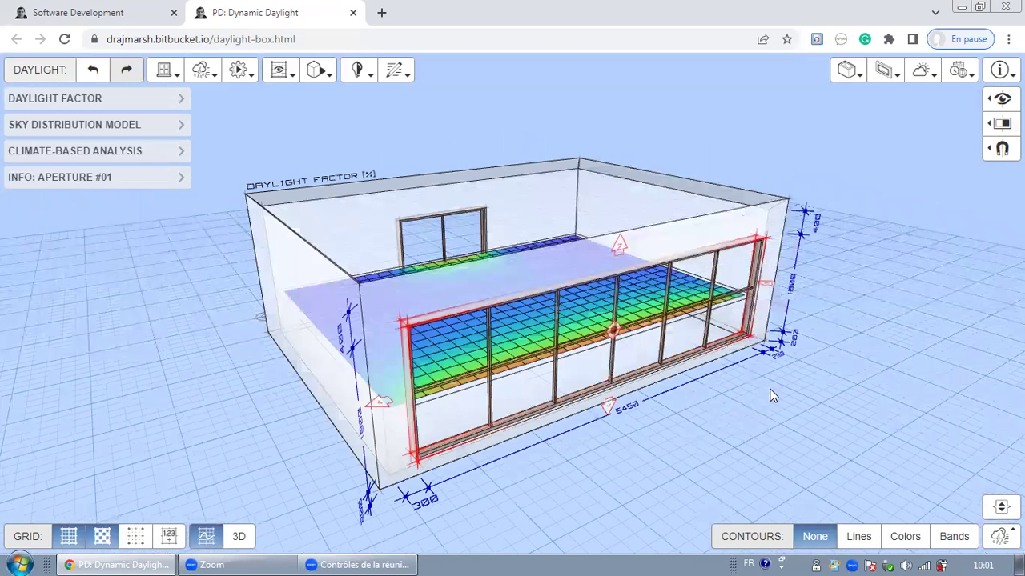
left_click_drag(771, 396, 595, 460)
scroll(640, 470, "up", 2)
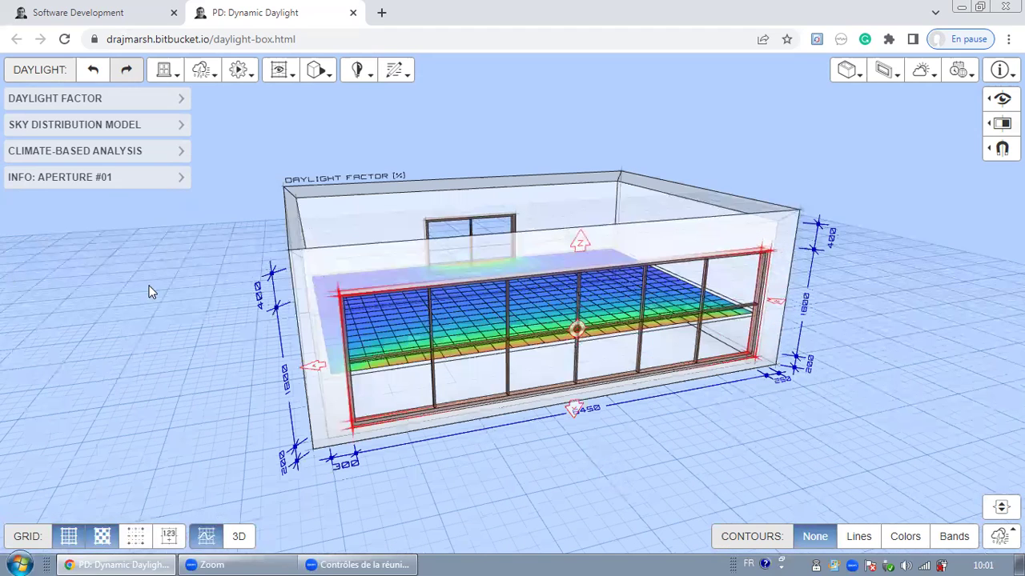
scroll(151, 291, "down", 2)
left_click_drag(484, 405, 192, 169)
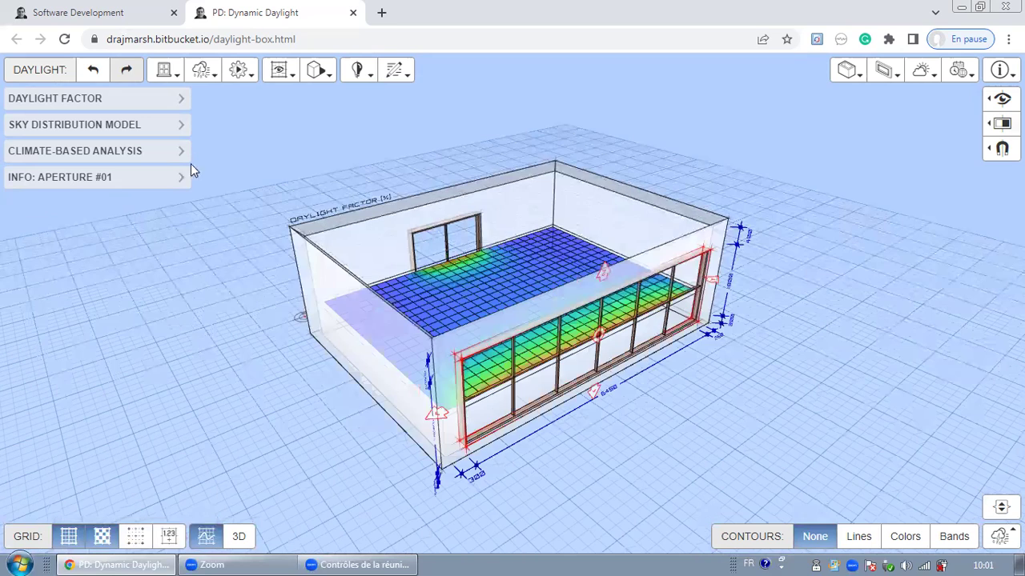
left_click_drag(550, 383, 534, 414)
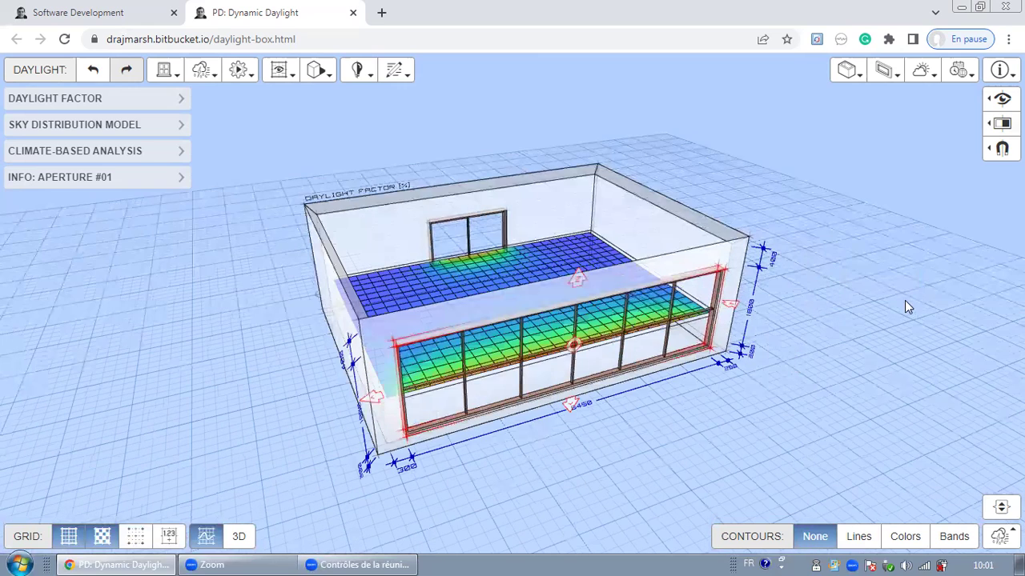
scroll(904, 269, "up", 1)
left_click_drag(904, 269, 872, 335)
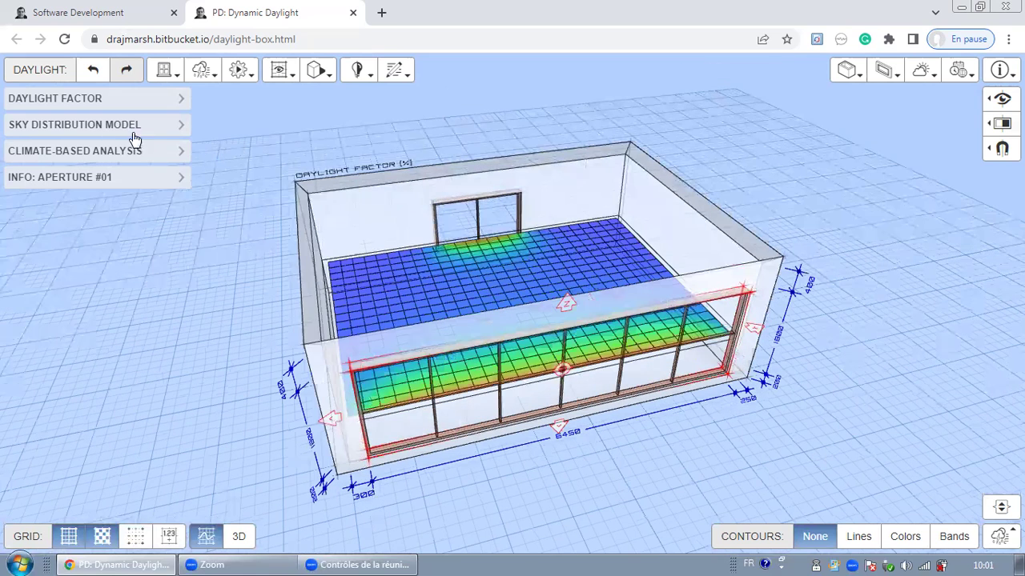
Show the daylight factor histogram, and raise the windows' glass visible transmittance to 0.90.
left_click(157, 98)
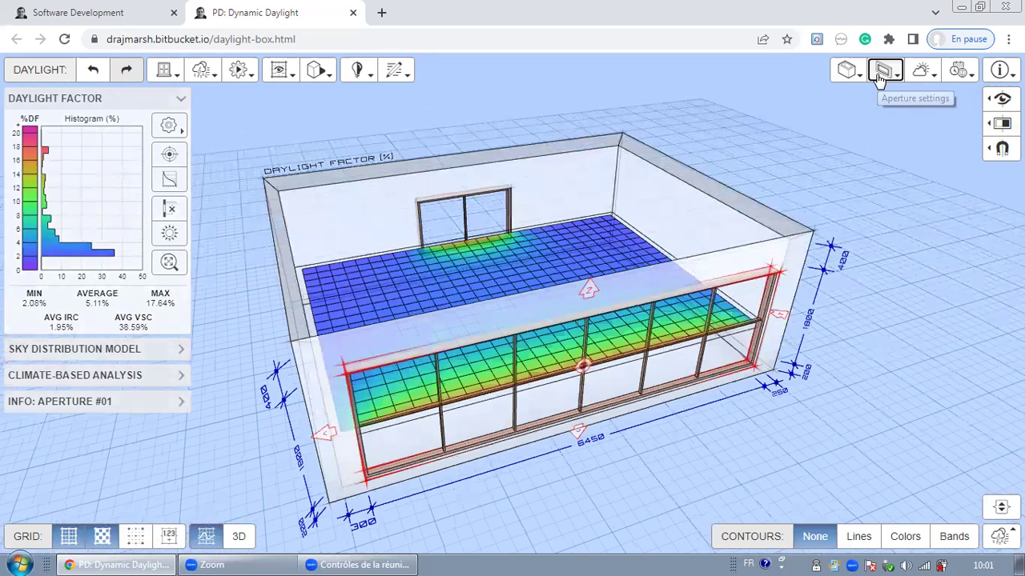
left_click(882, 72)
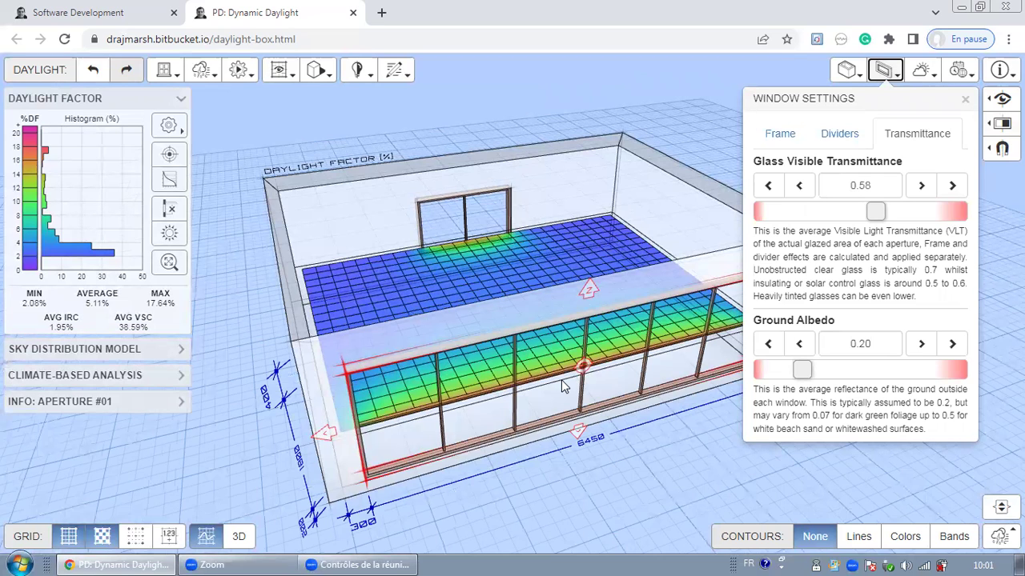
left_click(879, 214)
left_click_drag(880, 216, 940, 221)
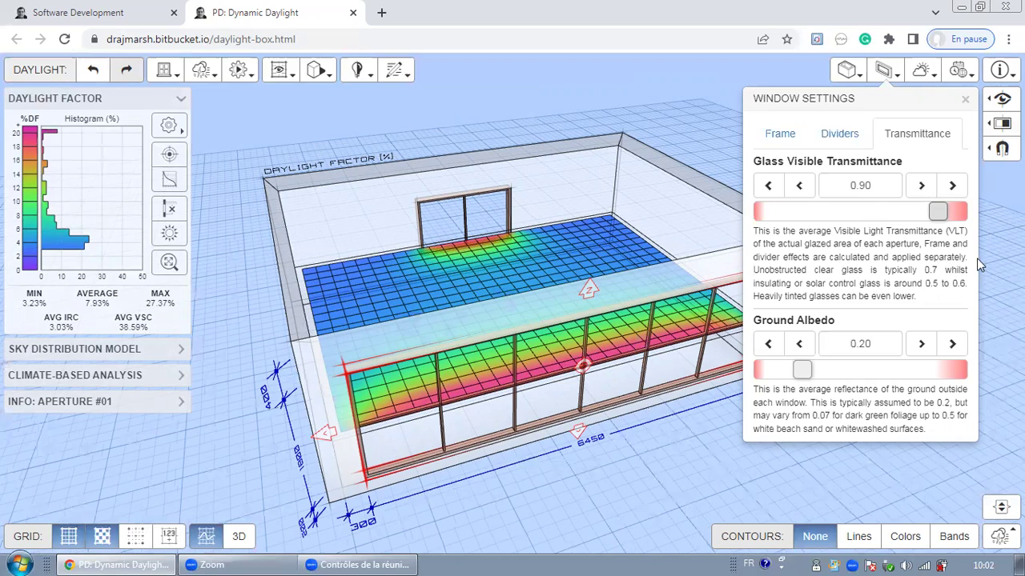
Review the recalculated daylight distribution in the model, and reopen the window transmittance settings.
left_click_drag(656, 494, 662, 498)
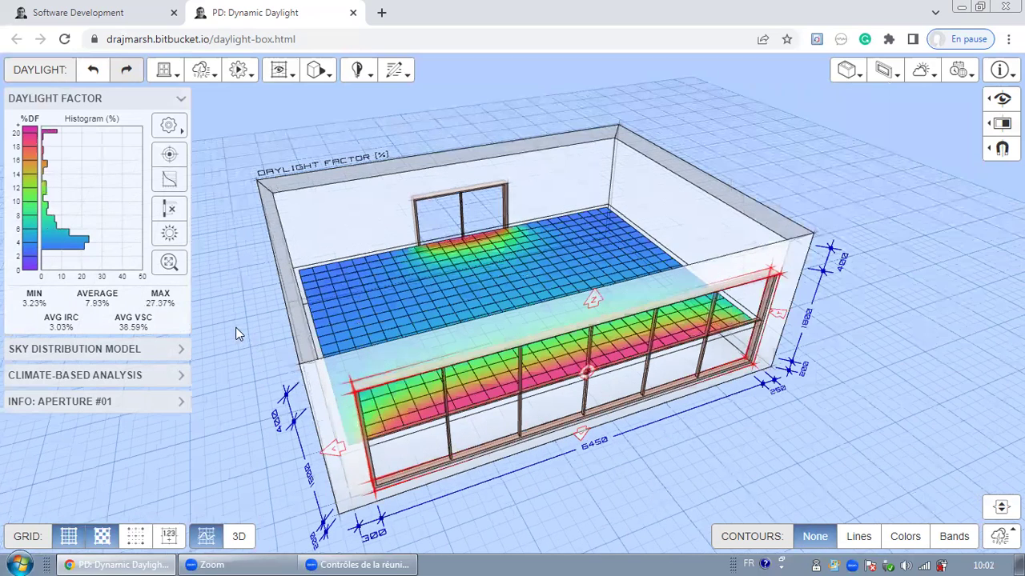
scroll(958, 381, "down", 4)
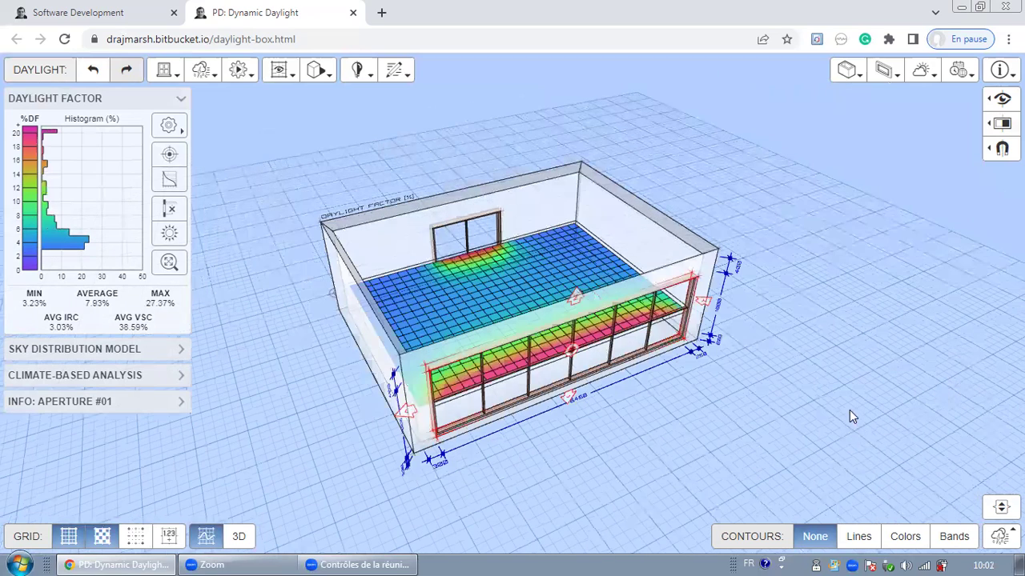
scroll(911, 140, "up", 4)
left_click(884, 70)
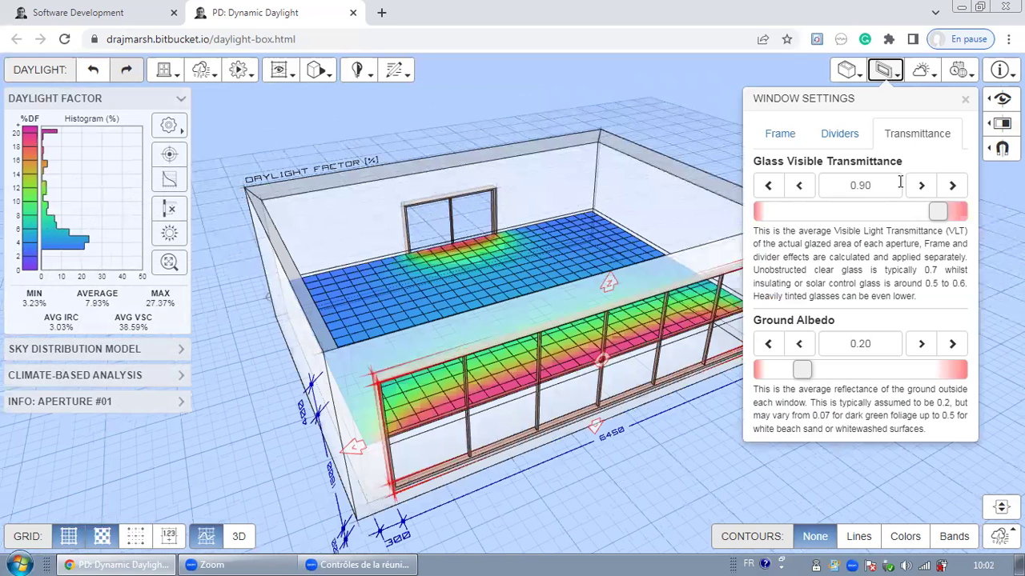
Show the daylight factor values on the grid, and display the grid as a 3D surface.
left_click(169, 537)
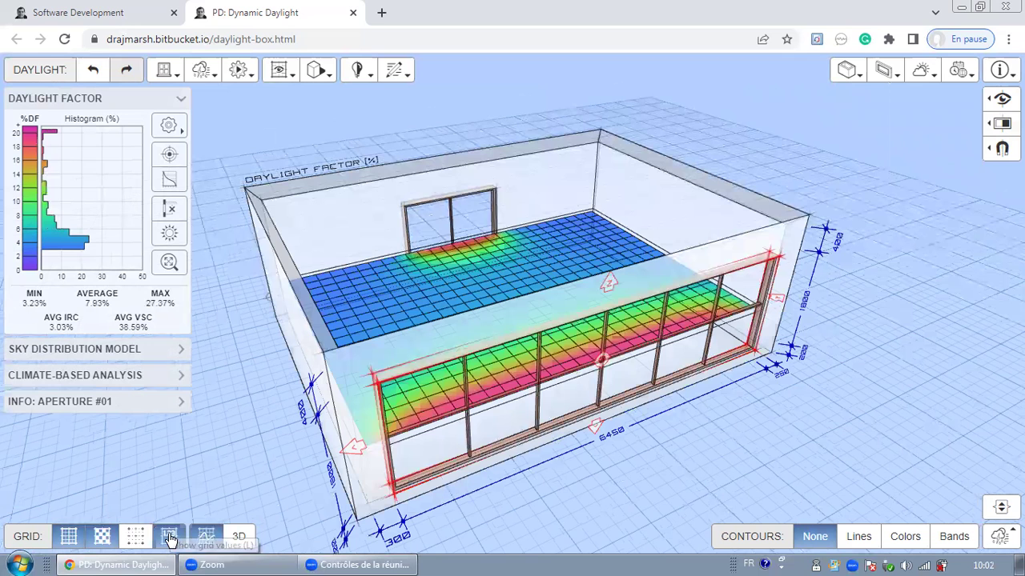
left_click(241, 539)
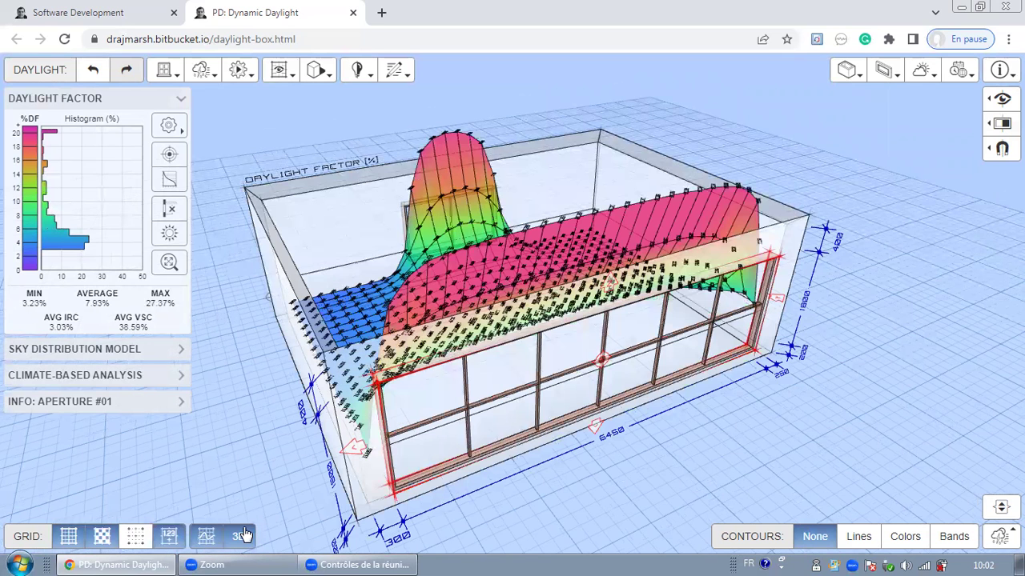
left_click_drag(260, 419, 249, 477)
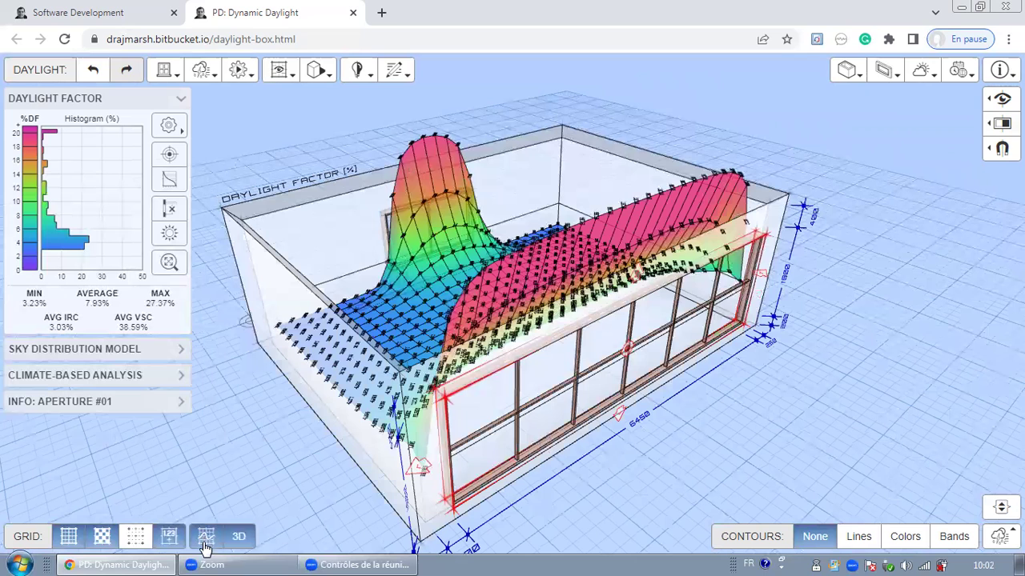
Toggle the grid values and the 3D surface display off and back on.
left_click(169, 537)
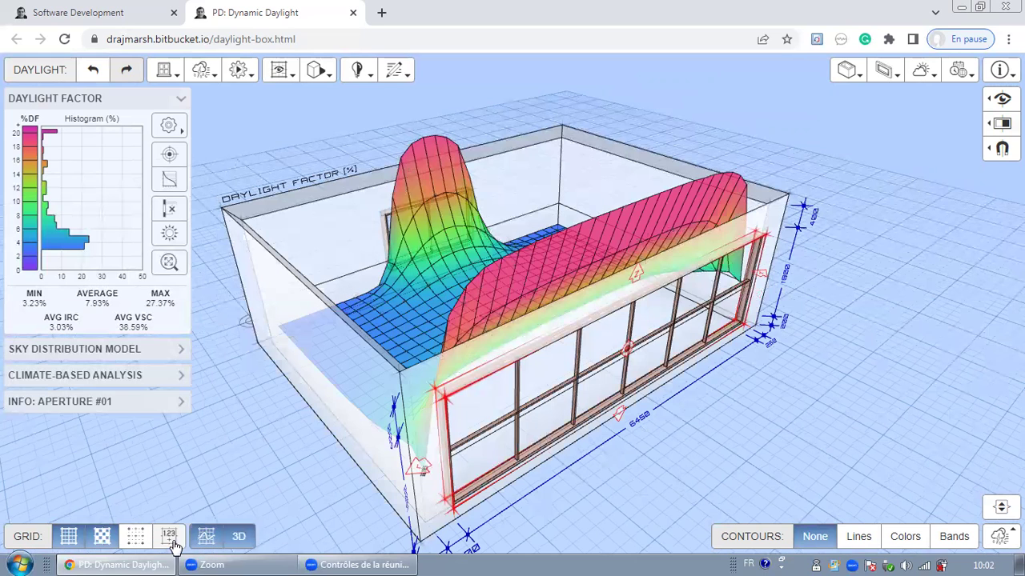
left_click(239, 538)
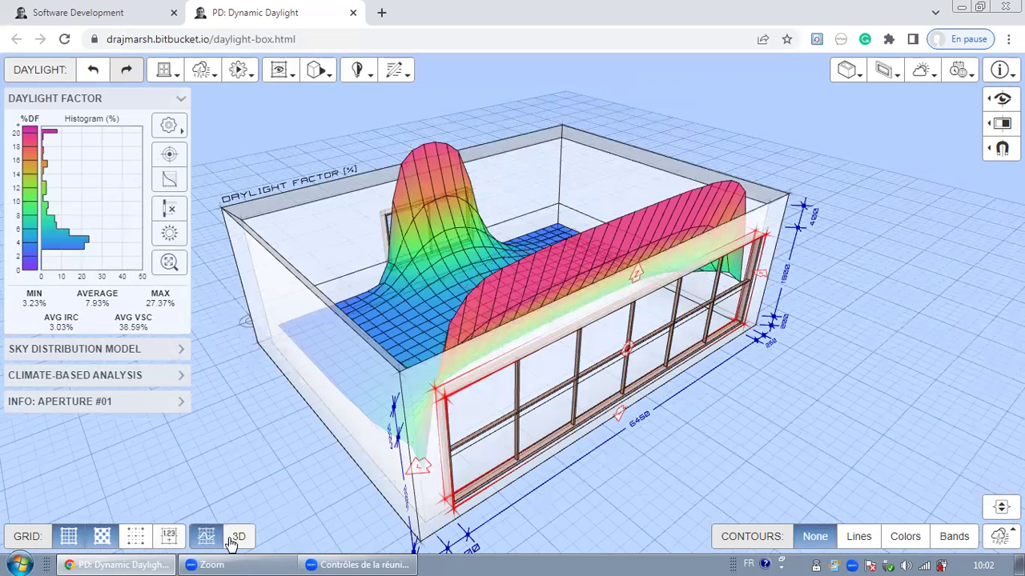
left_click(232, 543)
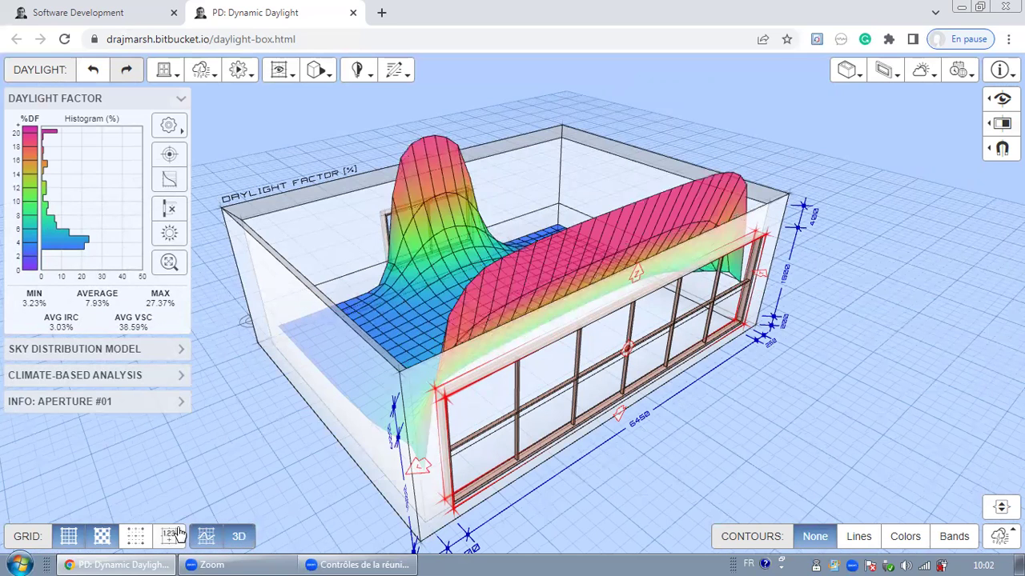
left_click(169, 537)
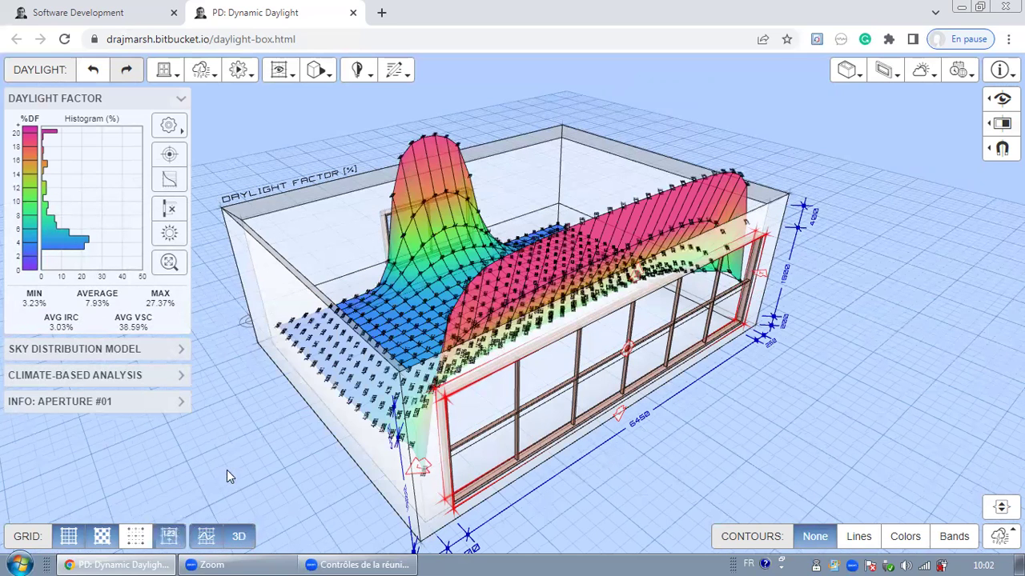
Turn off smoothing so the 3D daylight factor grid is drawn as stepped blocks.
left_click(205, 537)
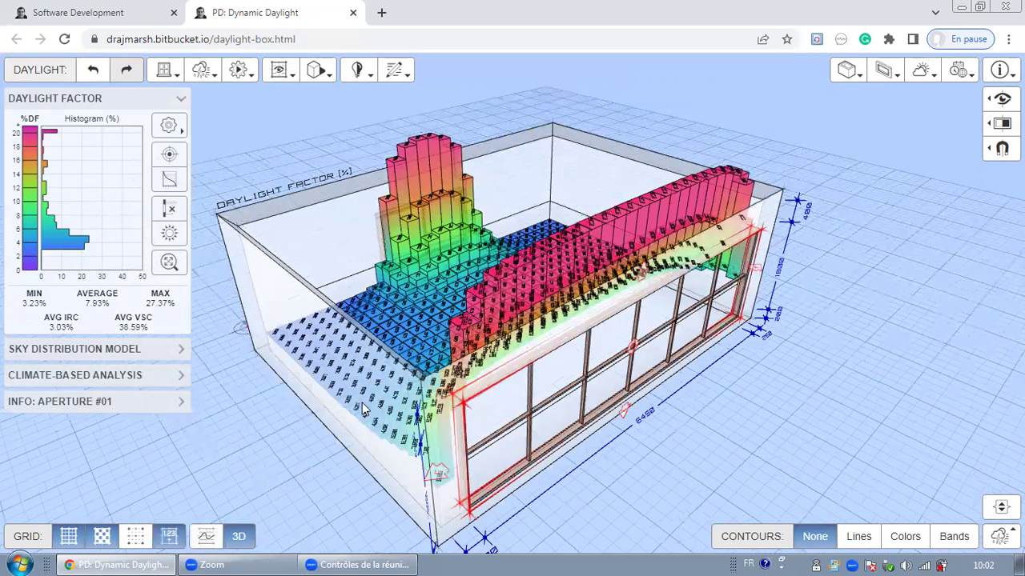
left_click_drag(881, 156, 927, 152)
Lower the windows' glass visible transmittance first to 0.70 and then to 0.50.
left_click(925, 72)
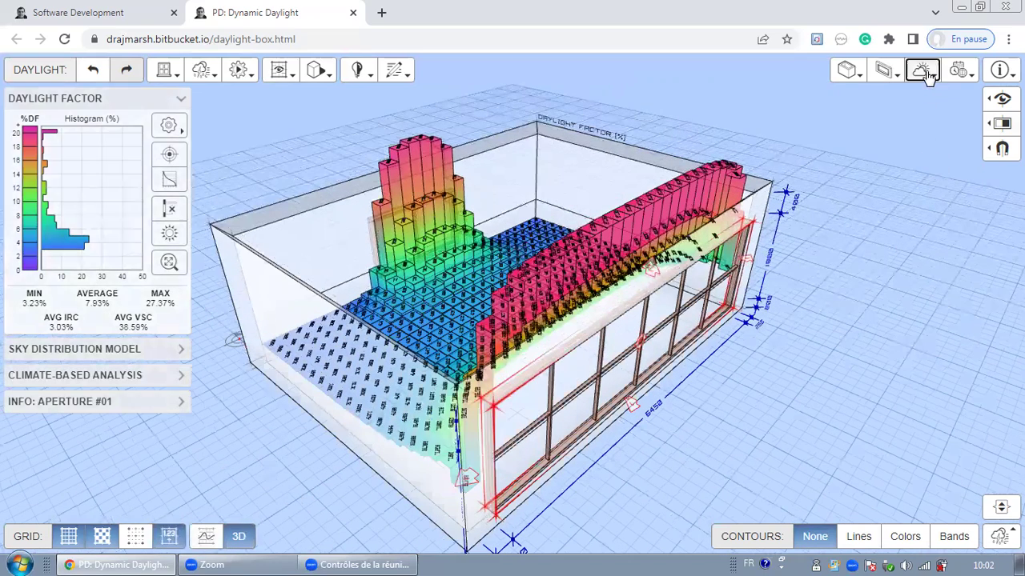
left_click(886, 71)
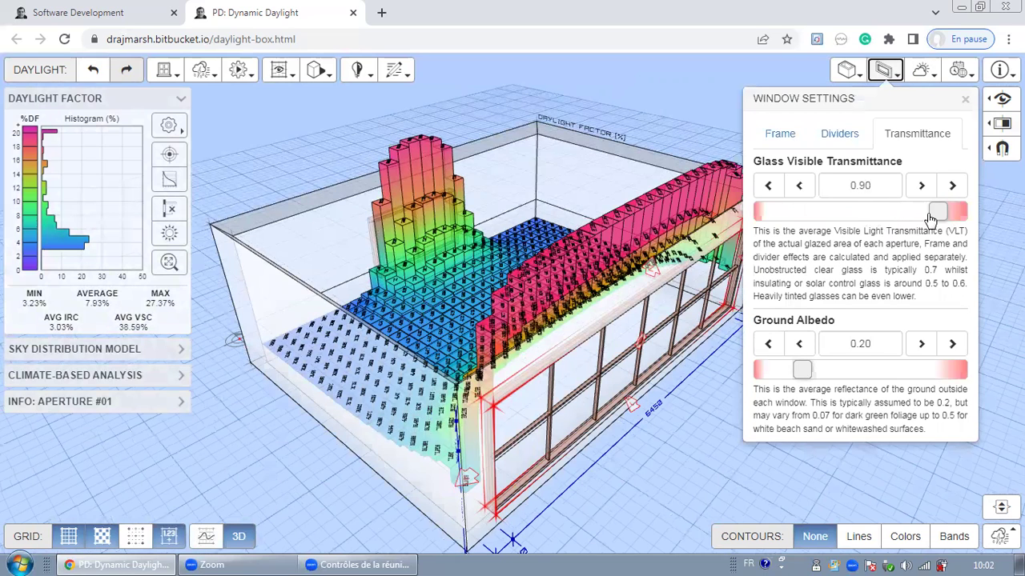
left_click_drag(941, 222, 901, 228)
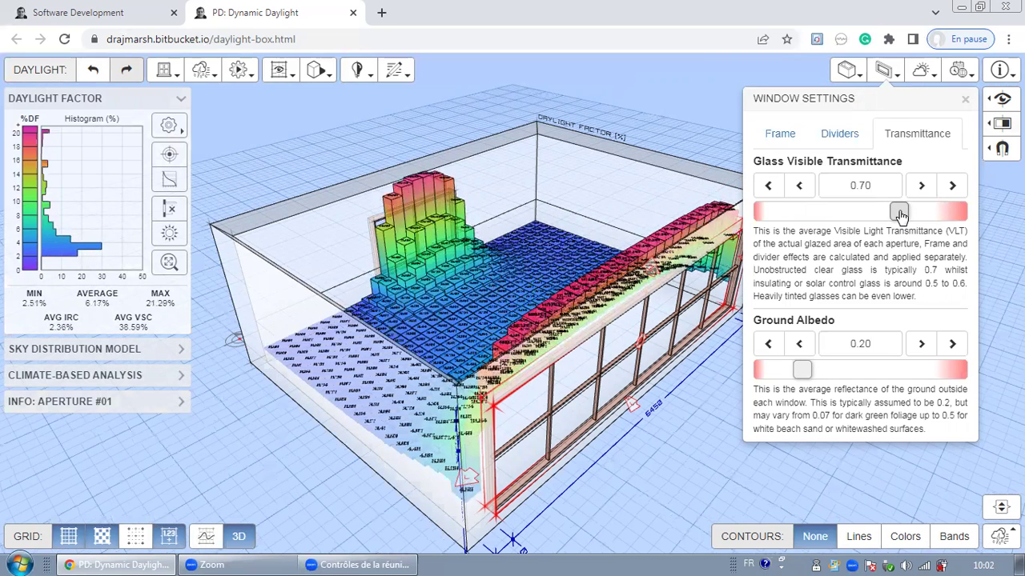
left_click_drag(901, 216, 862, 228)
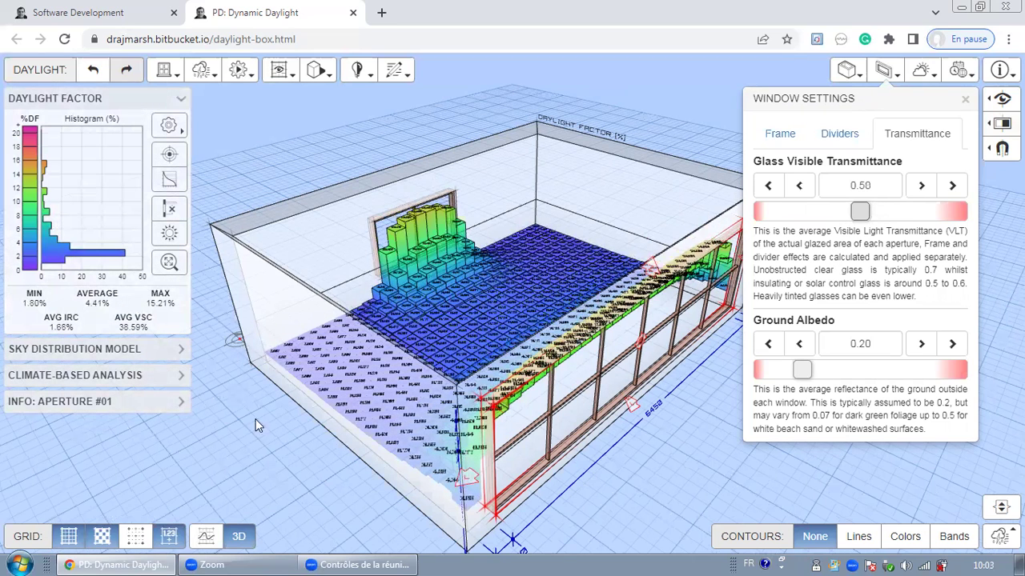
Examine the recalculated daylight factor blocks near both windows from several sides of the room.
left_click_drag(381, 440, 541, 446)
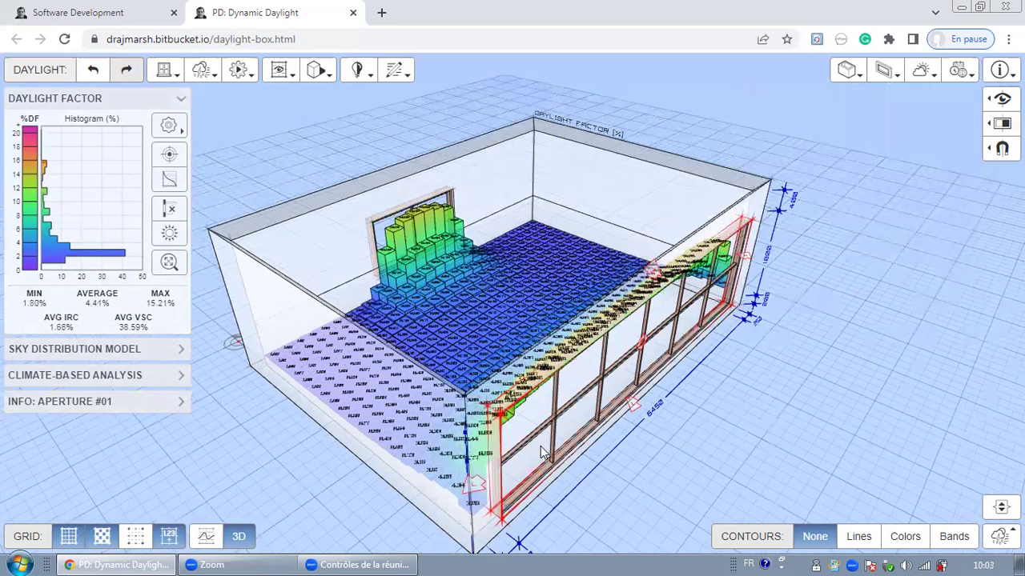
left_click_drag(627, 439, 469, 438)
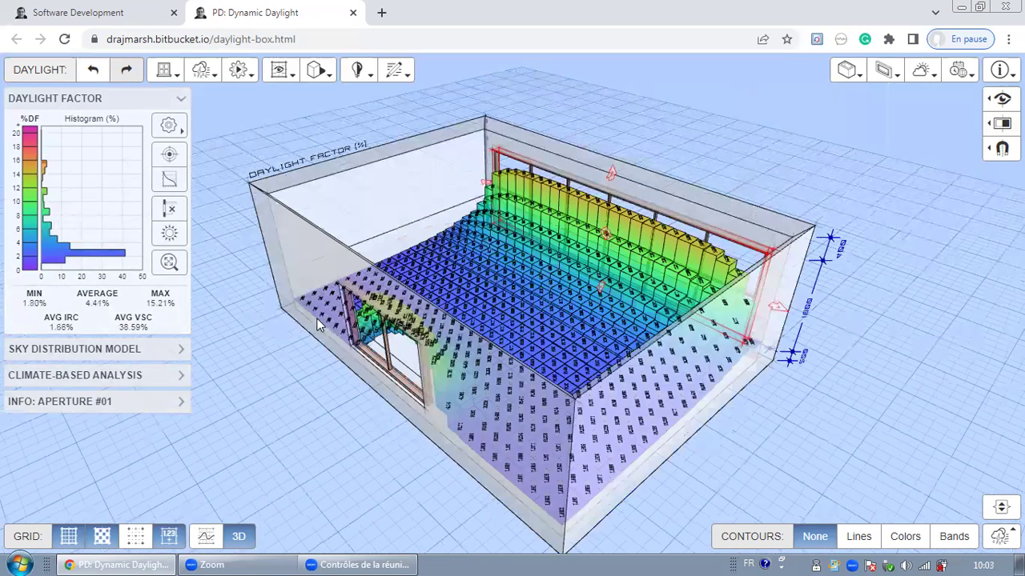
left_click_drag(428, 338, 809, 516)
left_click_drag(819, 402, 871, 311)
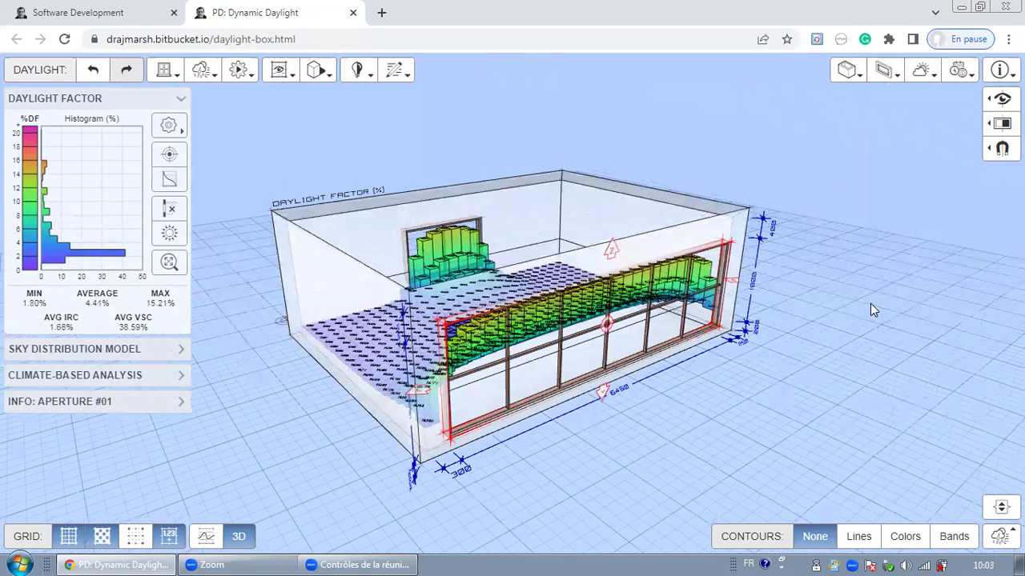
scroll(832, 408, "up", 2)
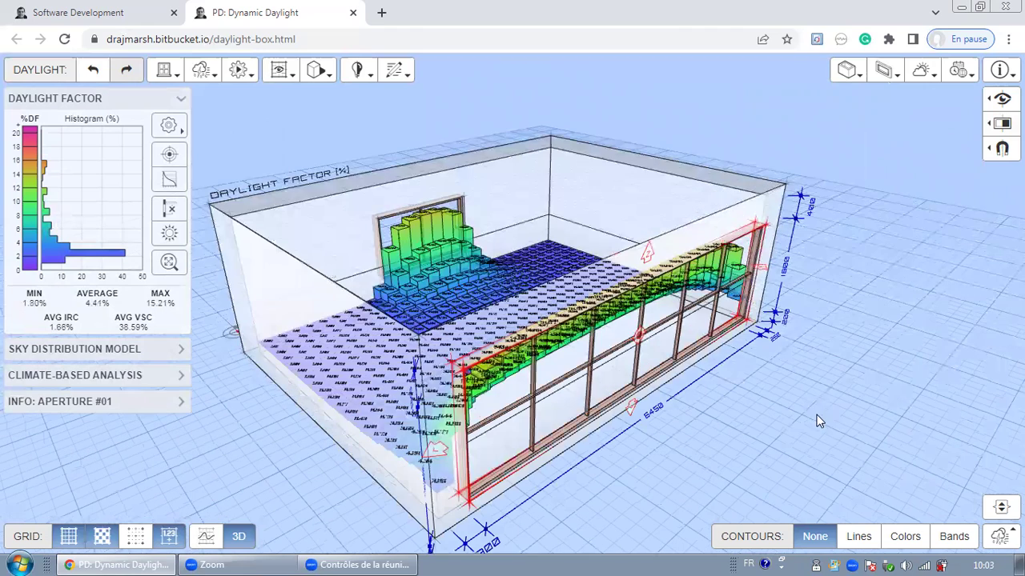
left_click_drag(876, 281, 890, 185)
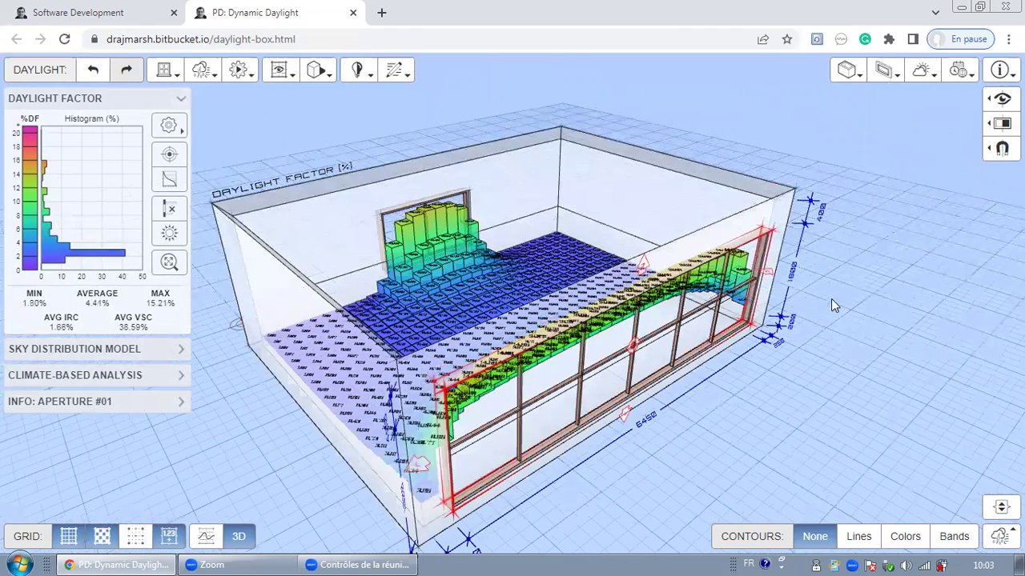
left_click_drag(831, 299, 773, 433)
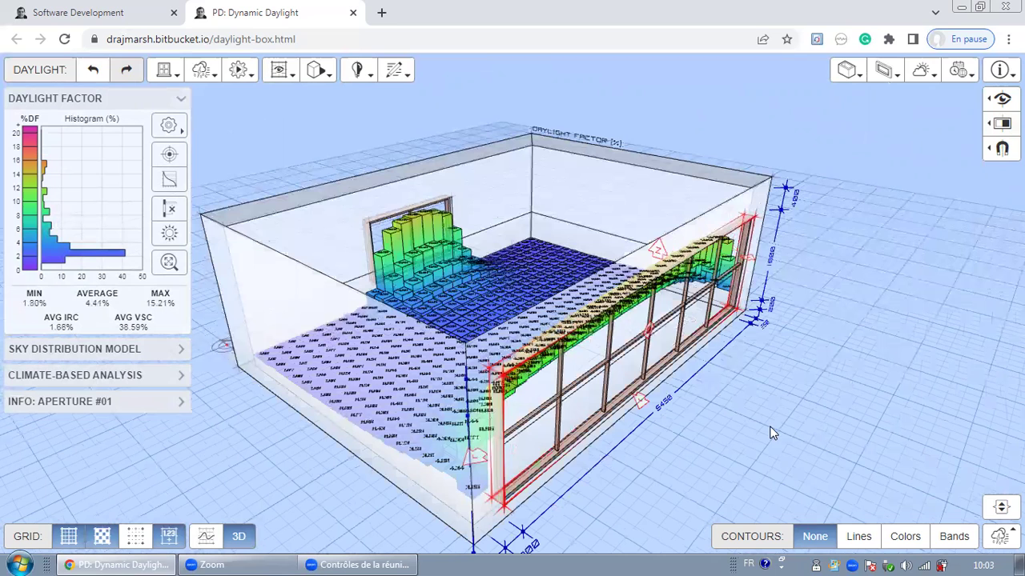
Add a horizontal shade above the long window.
left_click(177, 75)
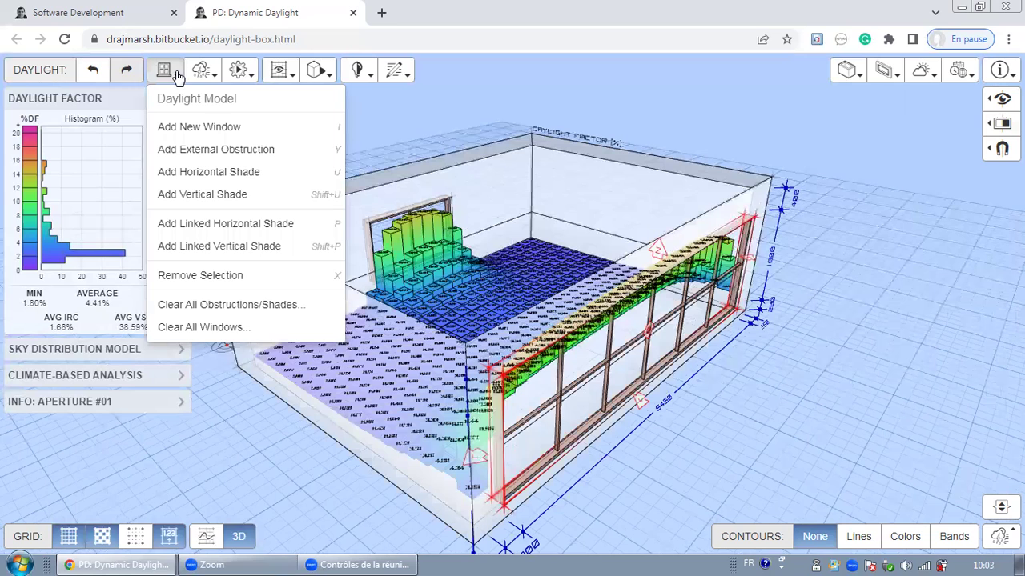
left_click(635, 335)
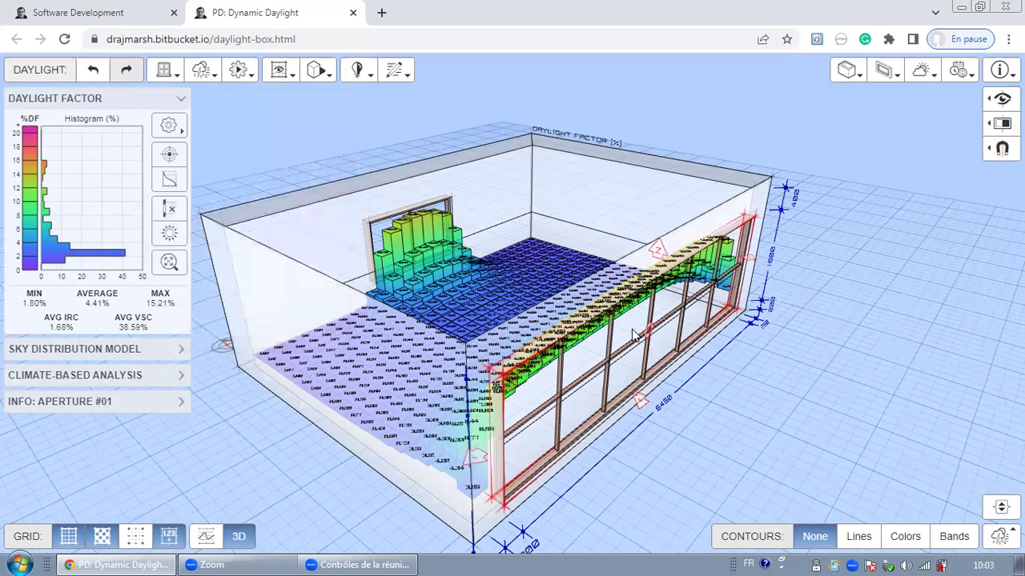
left_click(164, 72)
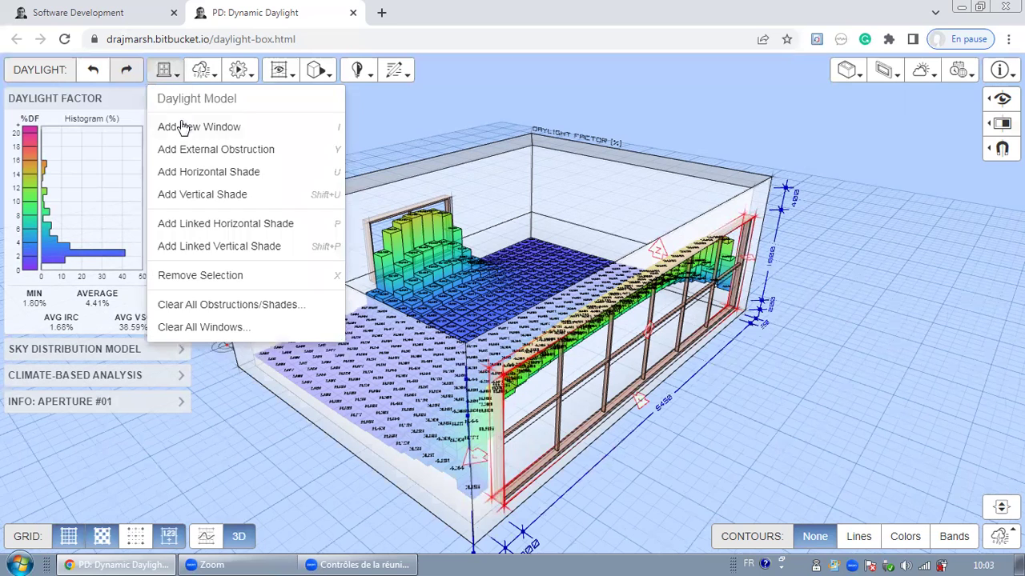
left_click(211, 177)
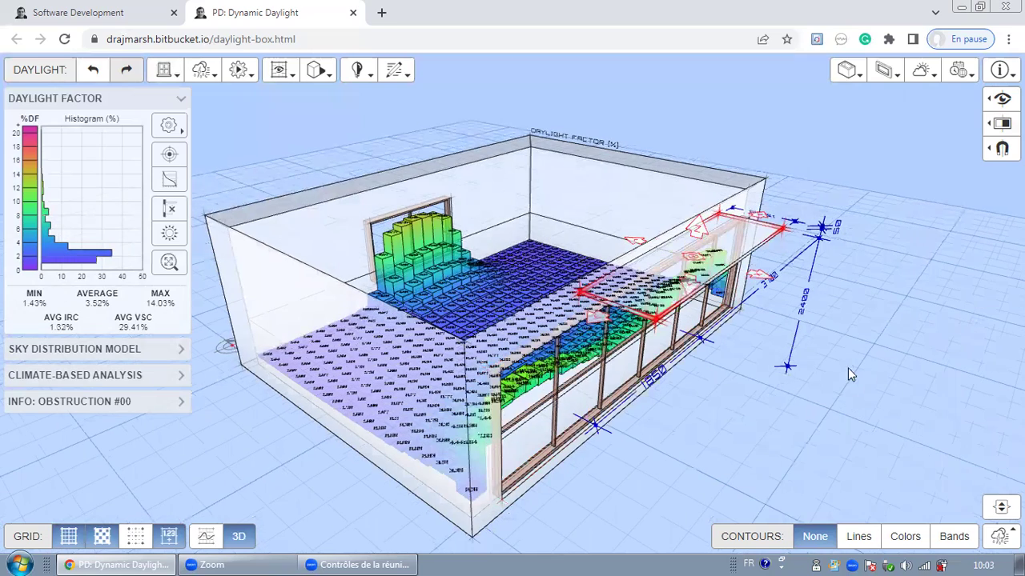
Lengthen the horizontal shade toward the near end of the long window, and deepen its overhang to about 2100 mm.
scroll(741, 376, "down", 1)
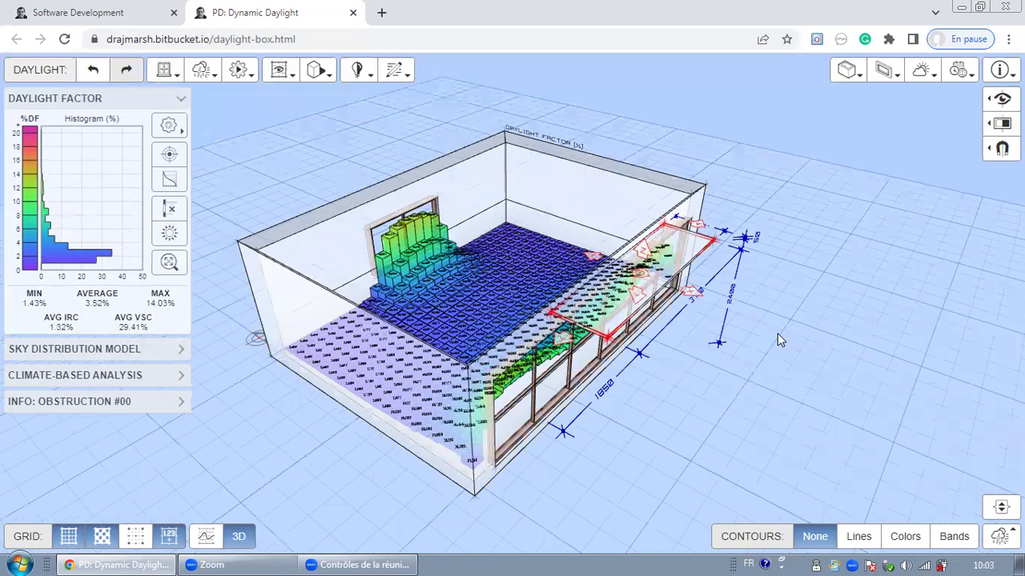
left_click_drag(748, 436, 771, 410)
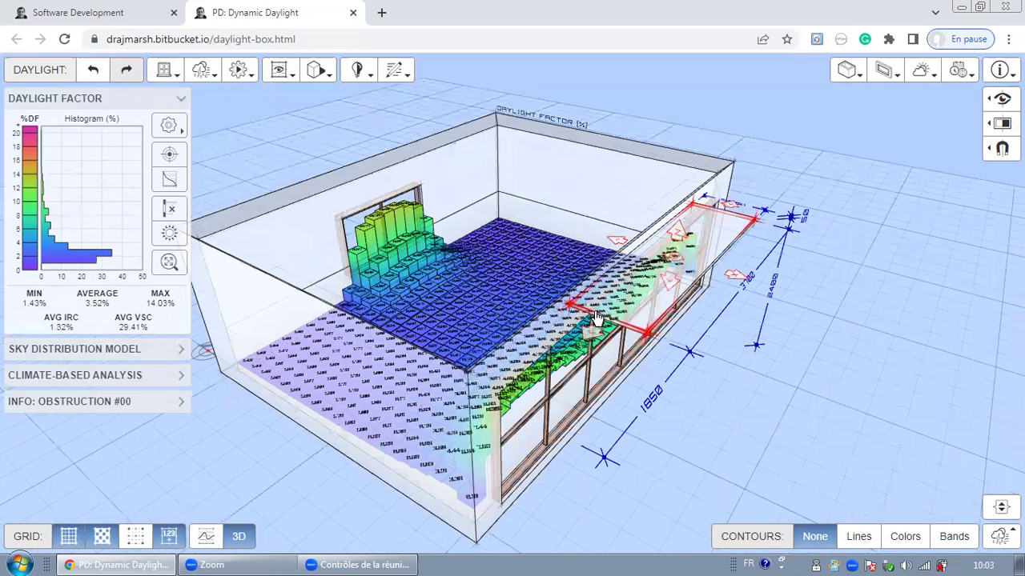
left_click_drag(591, 313, 593, 297)
left_click(679, 253)
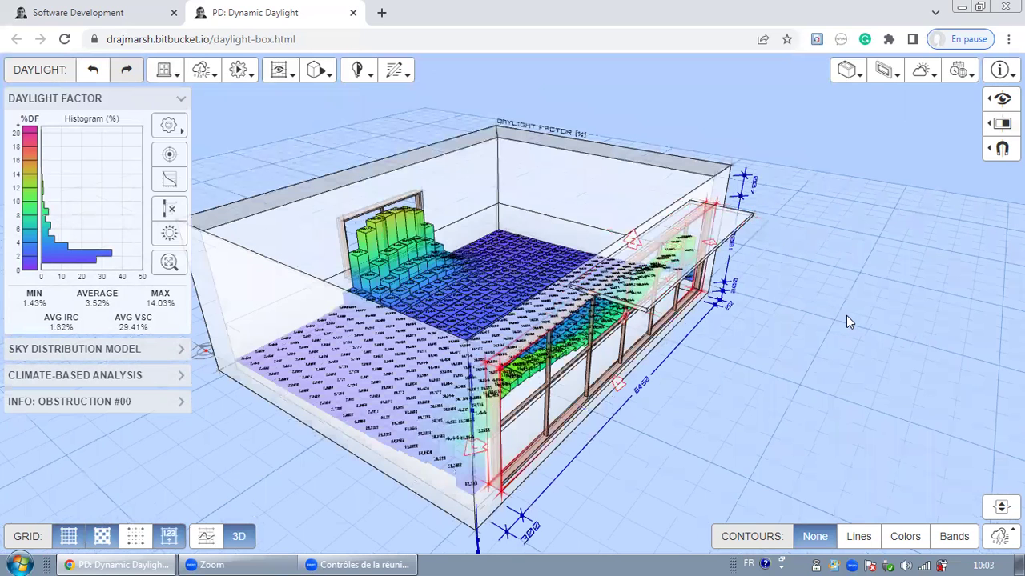
left_click(807, 314)
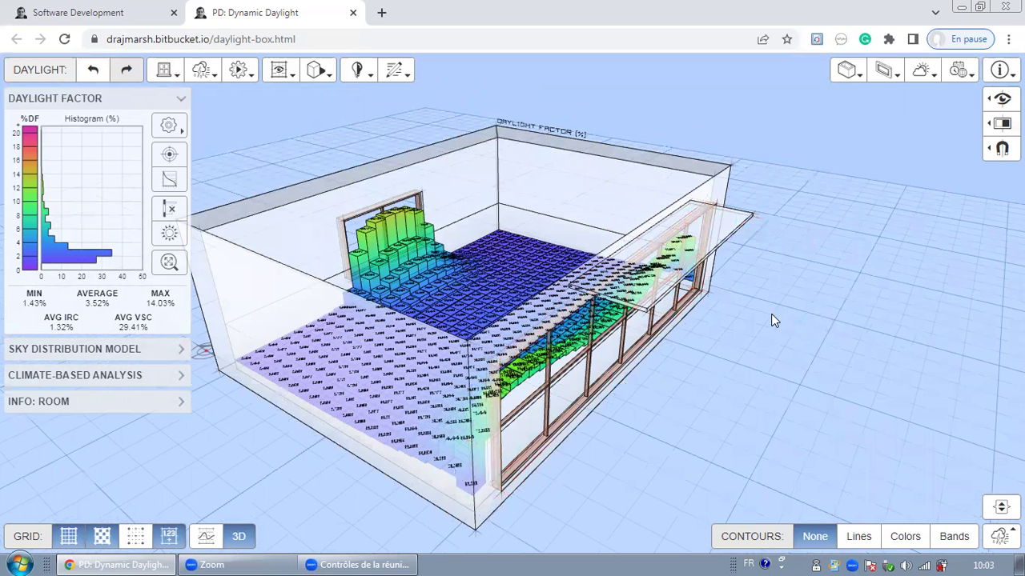
left_click(654, 302)
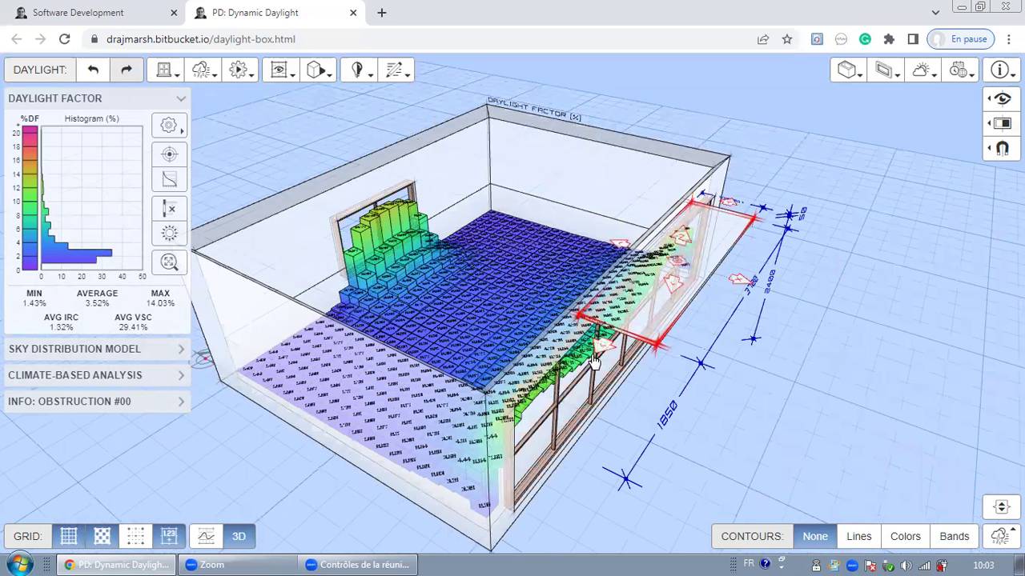
left_click_drag(605, 352, 517, 415)
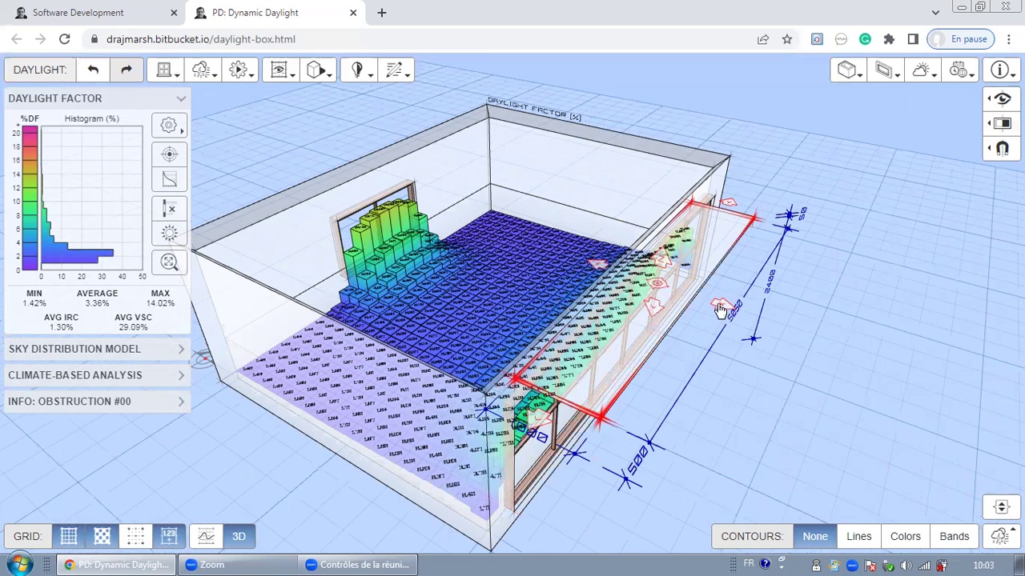
left_click_drag(721, 310, 821, 336)
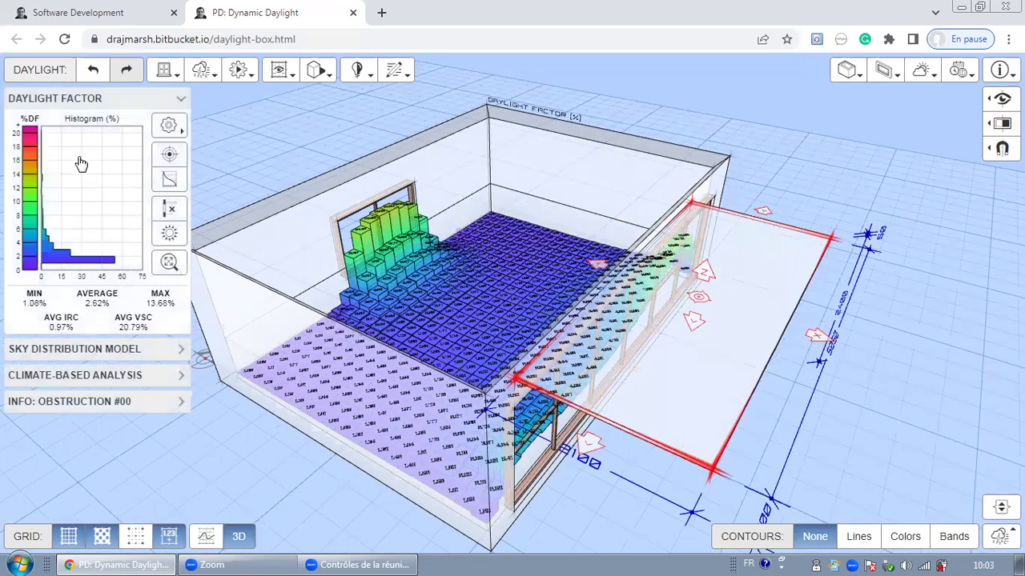
Extend the horizontal shade's far end to cover the rest of the long window.
left_click_drag(375, 498, 384, 453)
left_click_drag(537, 391, 676, 447)
left_click_drag(834, 447, 705, 432)
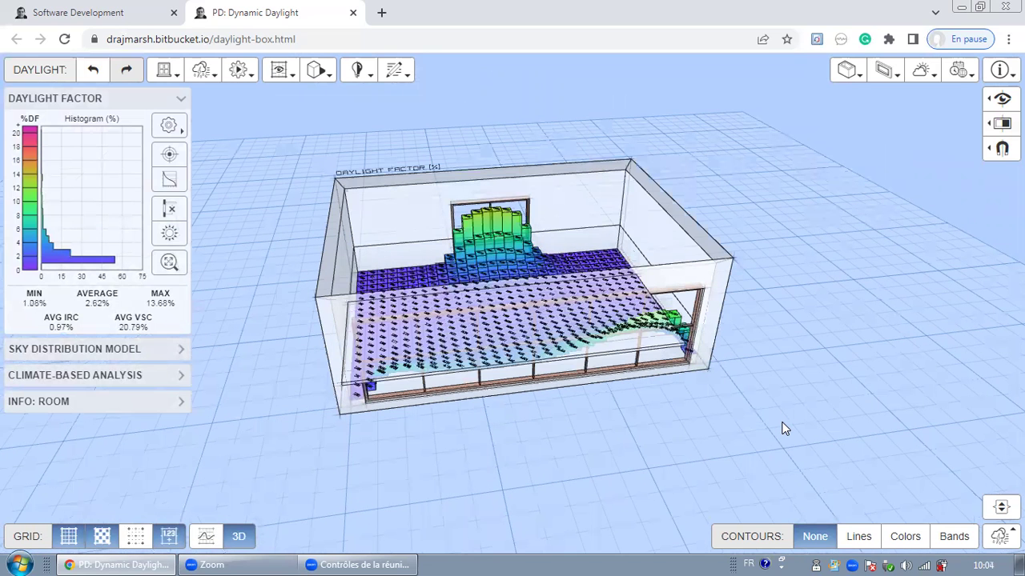
left_click_drag(804, 414, 803, 253)
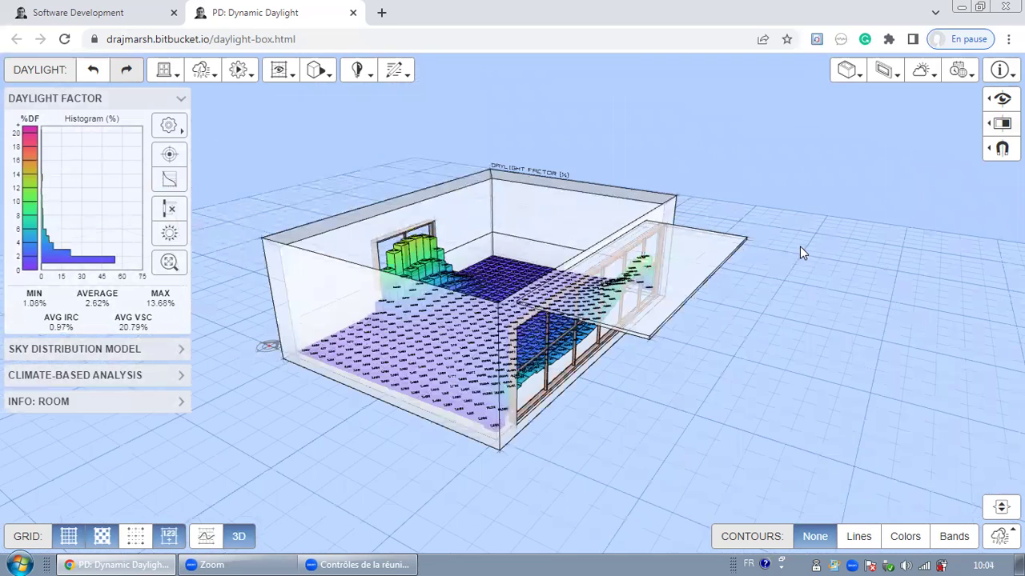
scroll(719, 258, "up", 4)
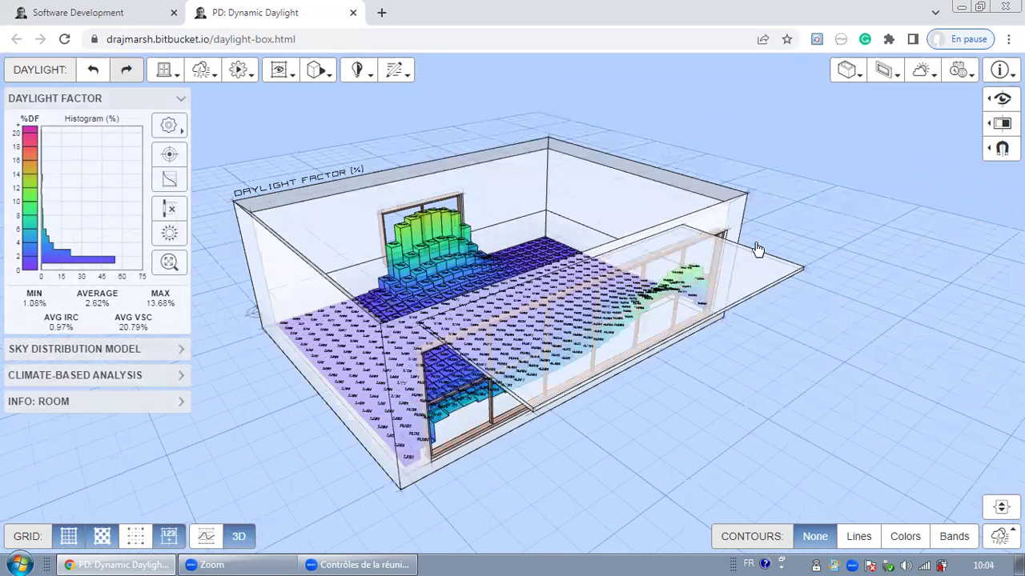
left_click(757, 277)
left_click_drag(774, 229, 796, 222)
Inspect the enlarged shade and the daylight distribution behind it from the side of the room.
left_click_drag(720, 456, 757, 446)
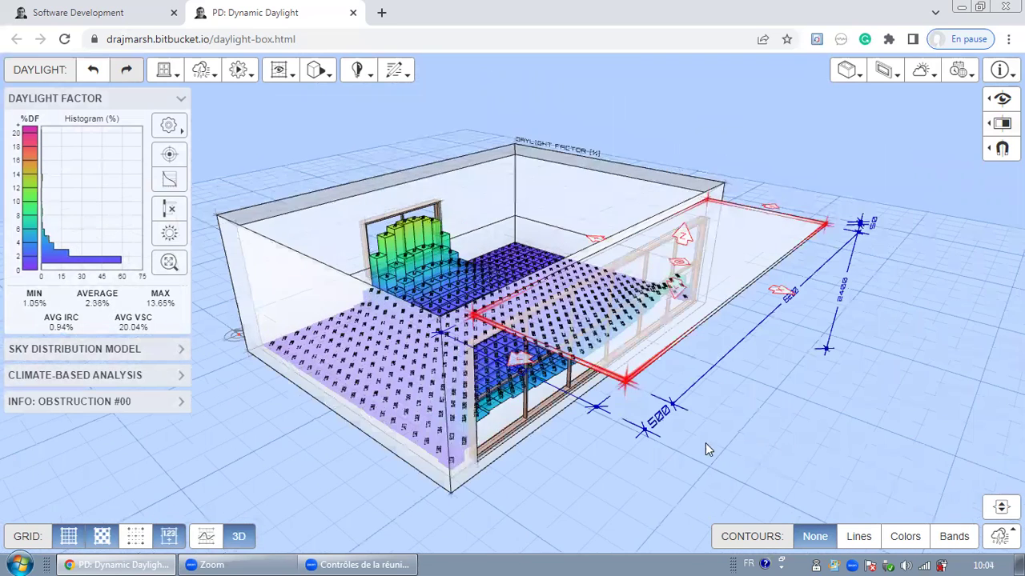
left_click_drag(705, 457, 533, 477)
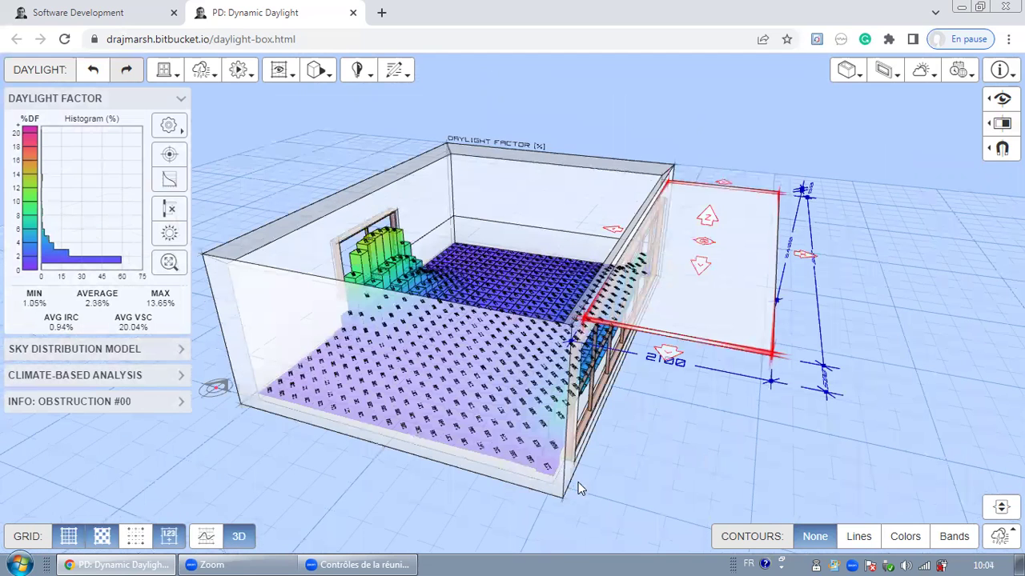
left_click_drag(639, 499, 565, 480)
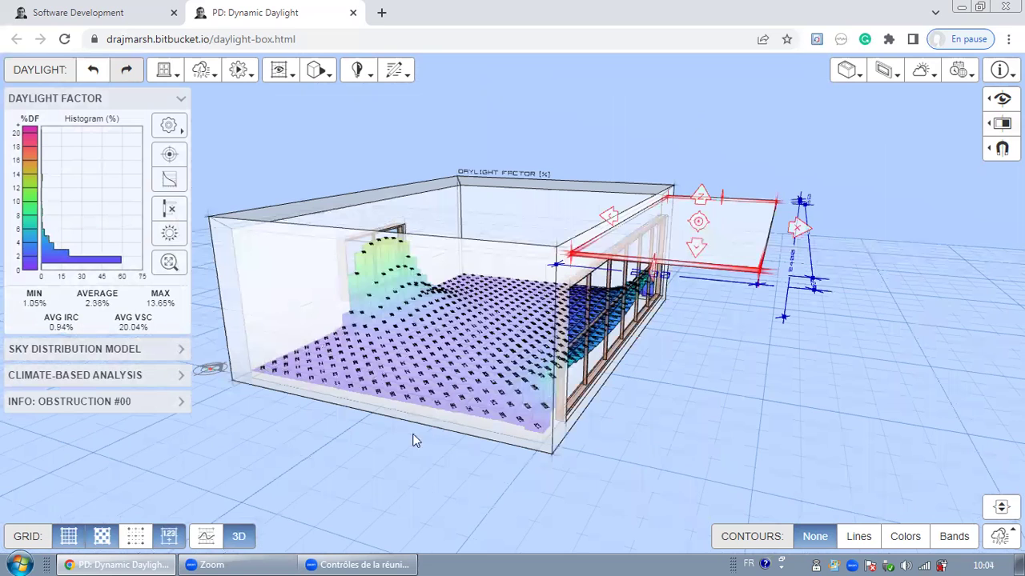
left_click_drag(377, 456, 377, 475)
left_click_drag(323, 435, 326, 466)
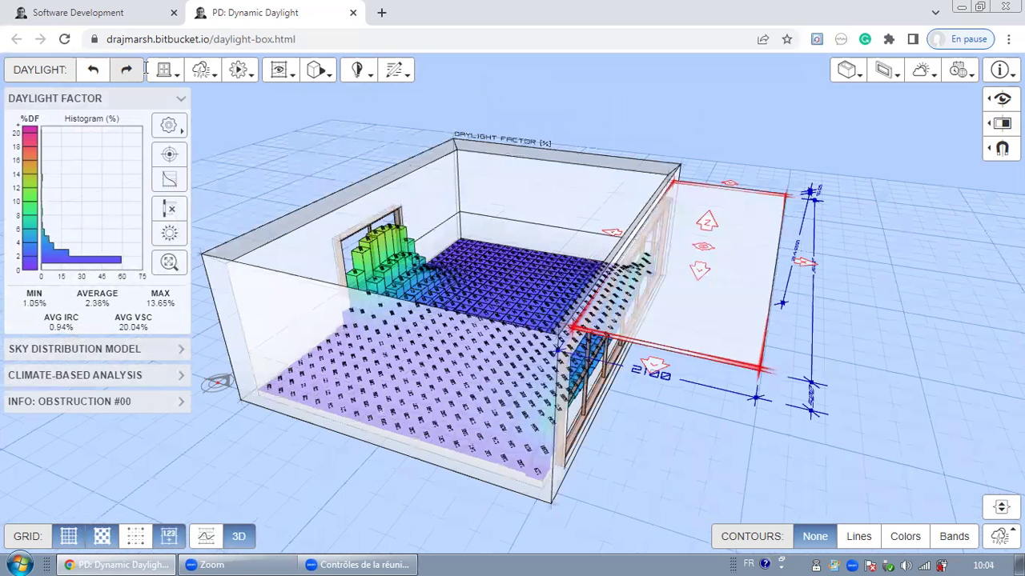
Switch to the Software Development page and browse its list of web applications.
left_click(100, 9)
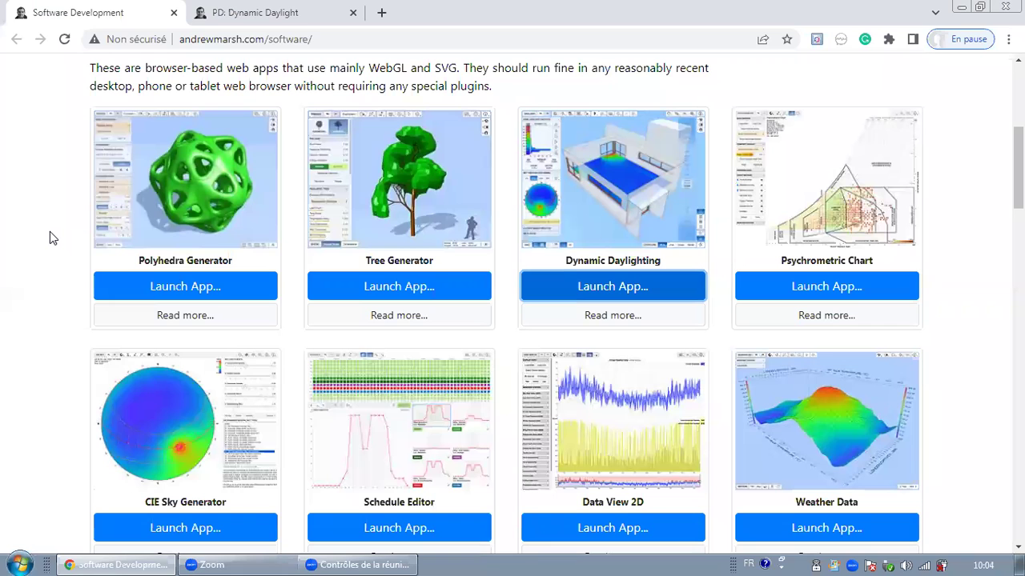
scroll(49, 232, "up", 3)
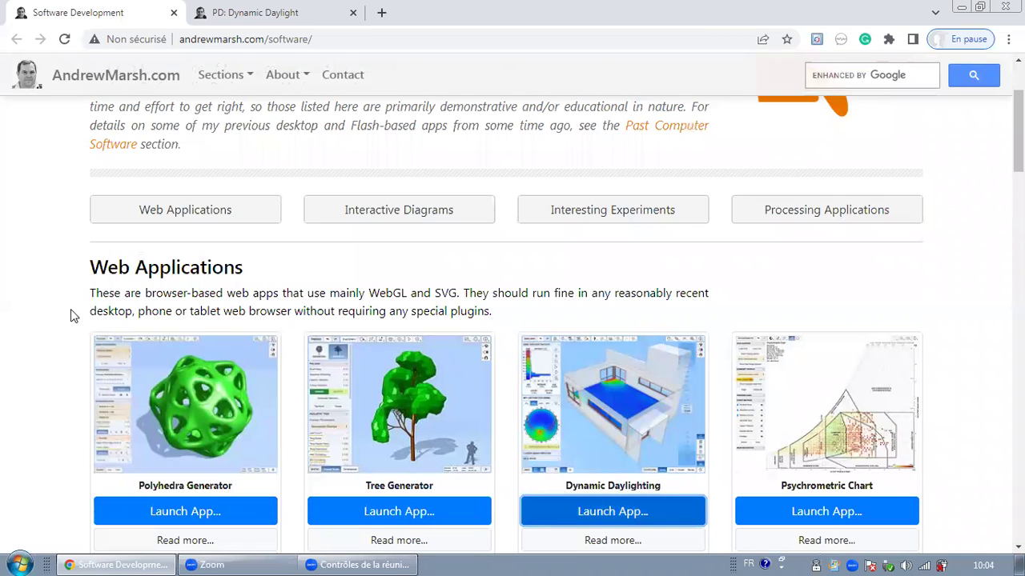
scroll(68, 325, "down", 2)
scroll(576, 294, "down", 1)
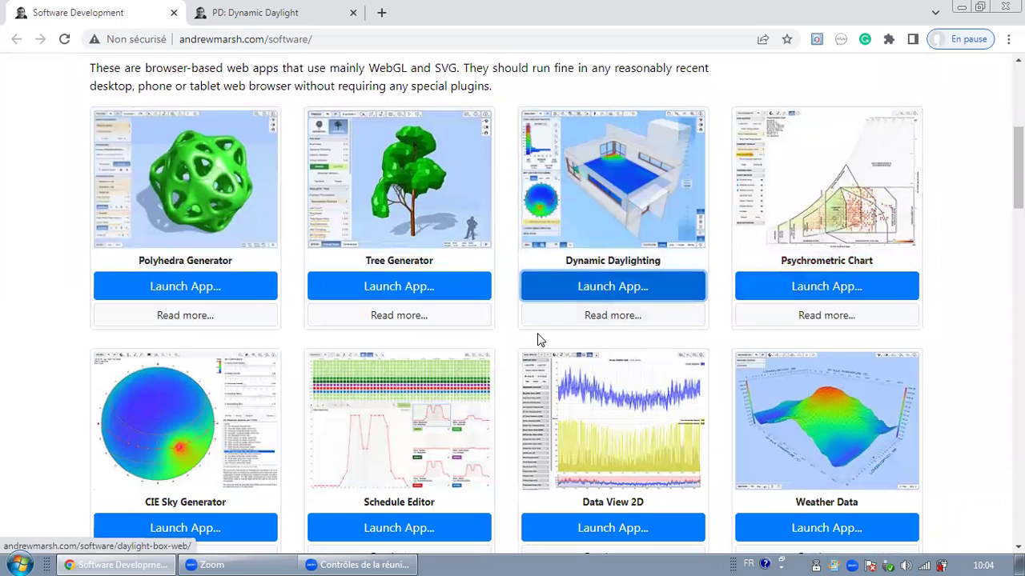
scroll(537, 333, "up", 2)
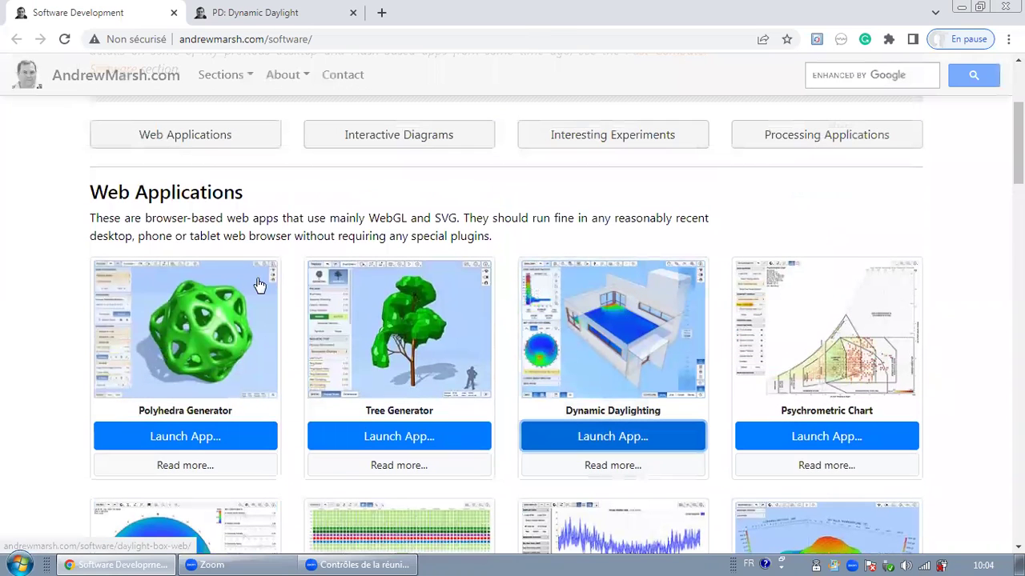